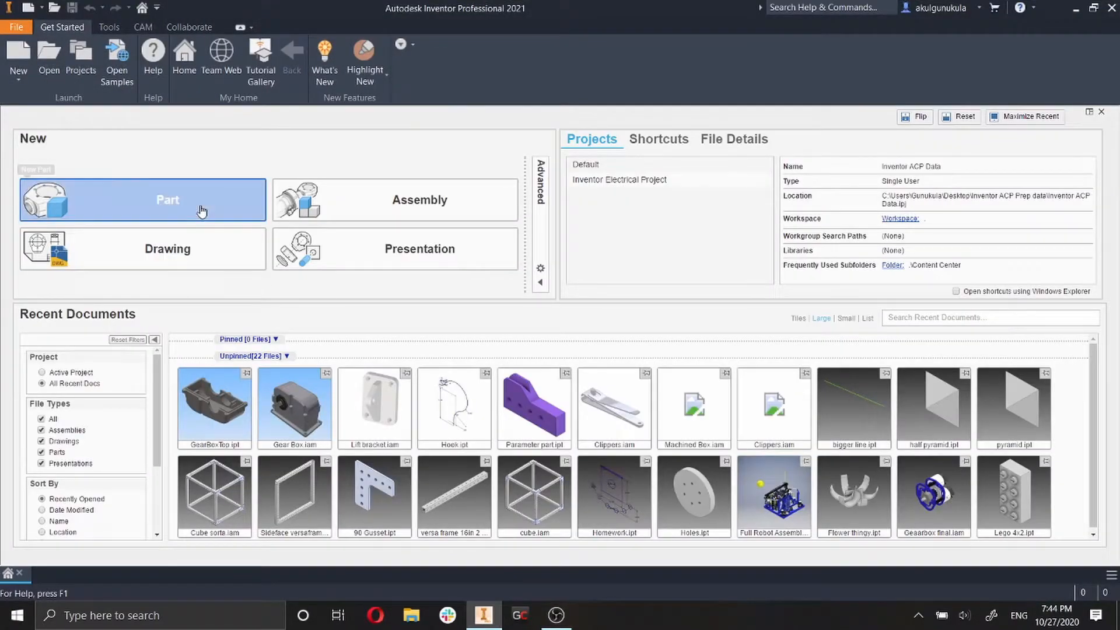
# Create a new part and start a 2D sketch on the front plane.
pyautogui.click(202, 210)
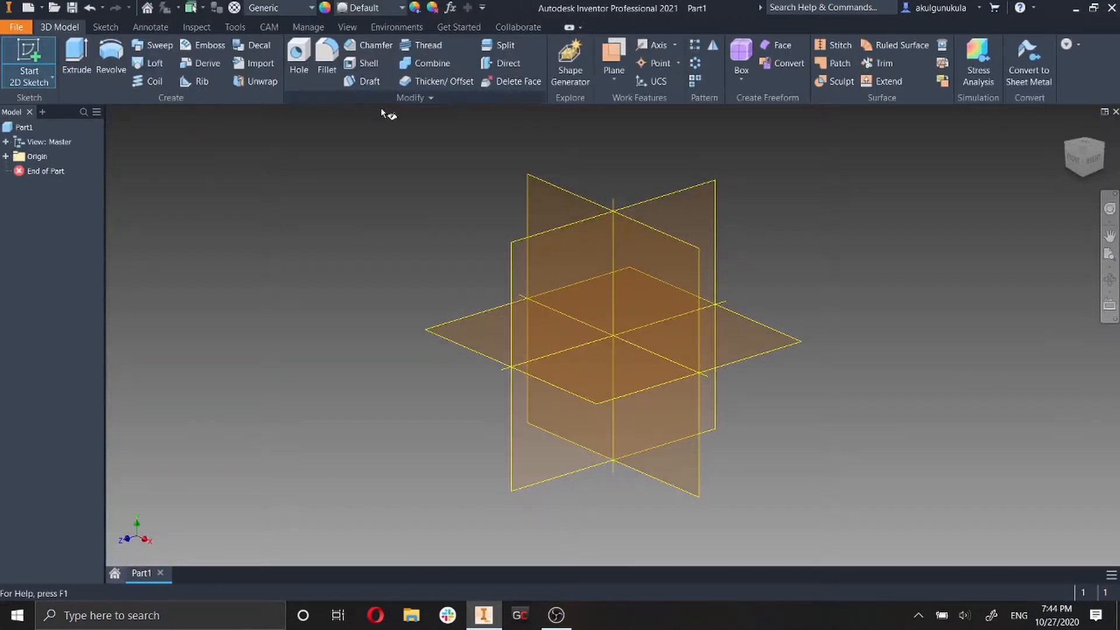
pyautogui.click(541, 192)
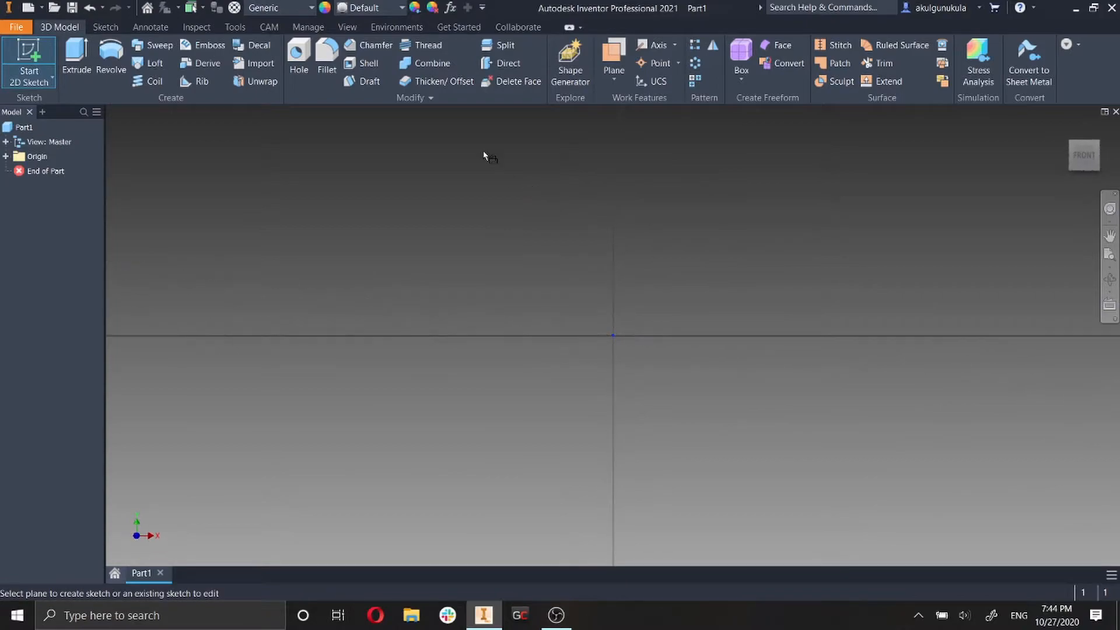
# Sketch a two-point rectangle from the origin up and to the right, 1 in wide and 2 in high.
pyautogui.click(185, 79)
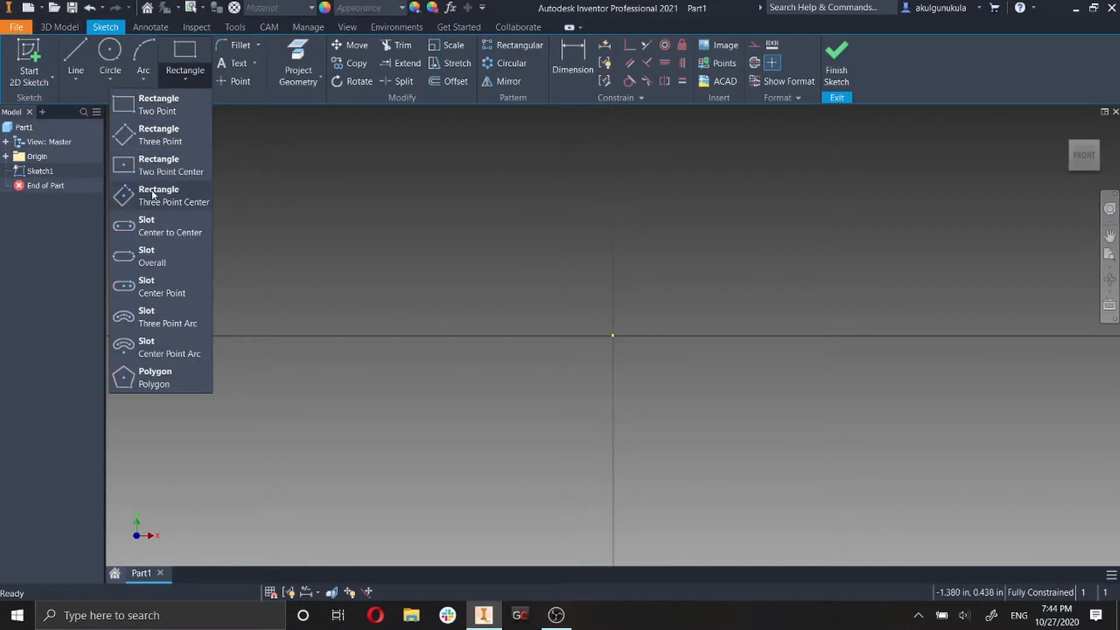
pyautogui.click(177, 112)
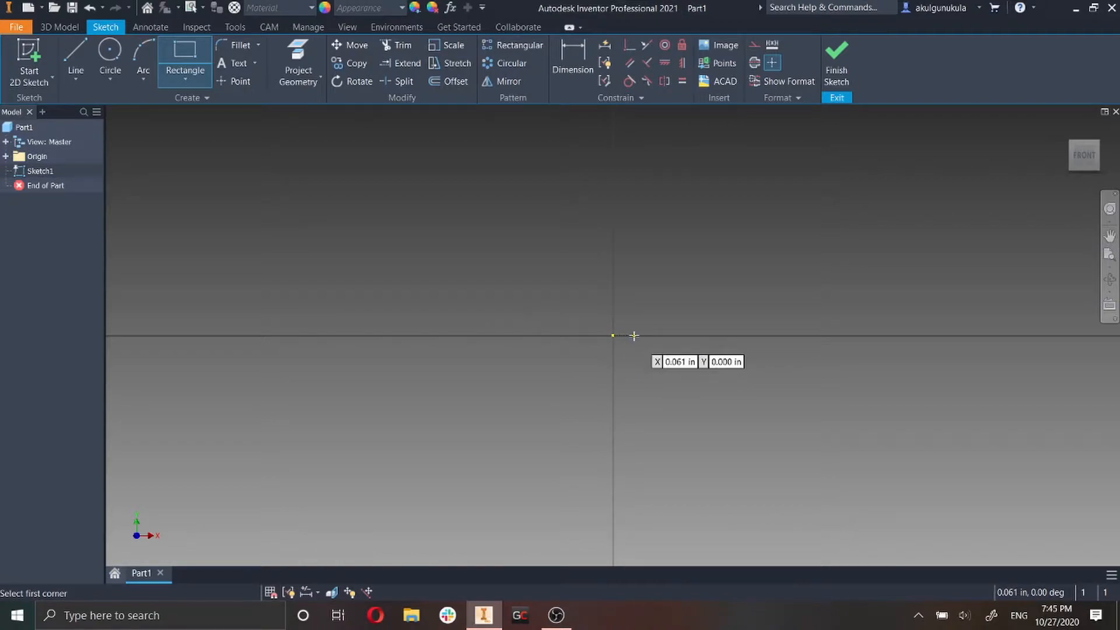
pyautogui.click(611, 332)
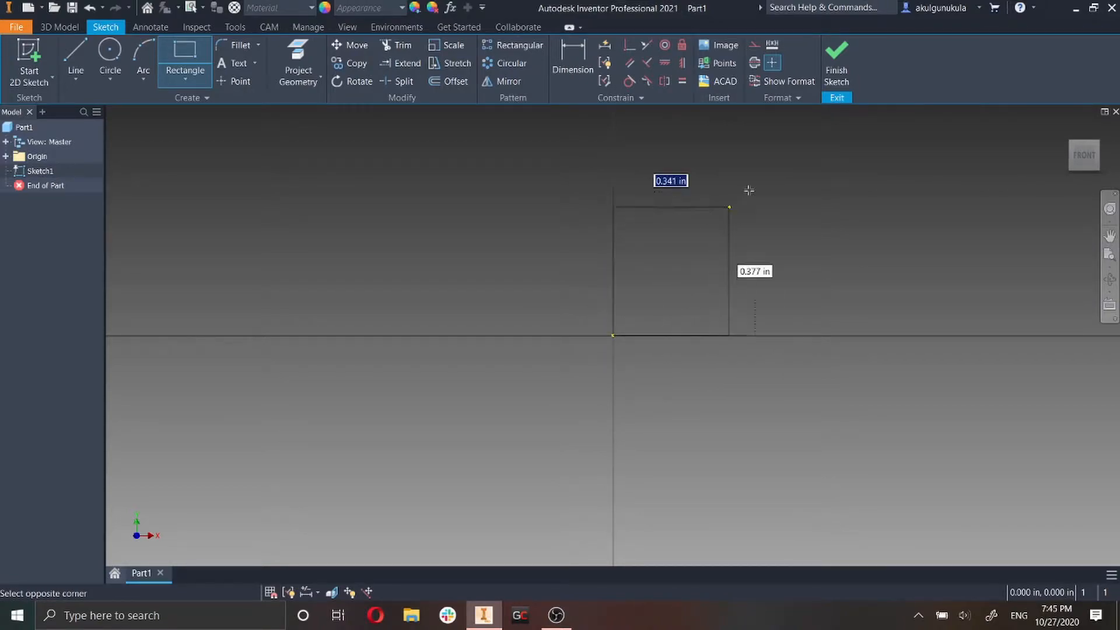
pyautogui.scroll(-2, 777, 164)
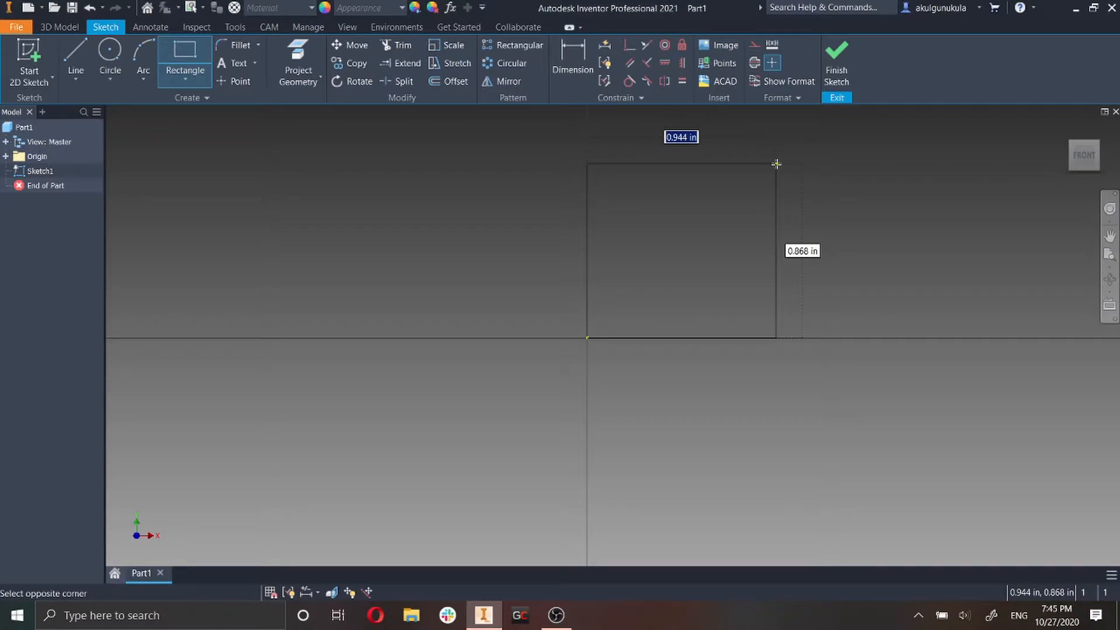
pyautogui.write('1')
pyautogui.press('Tab')
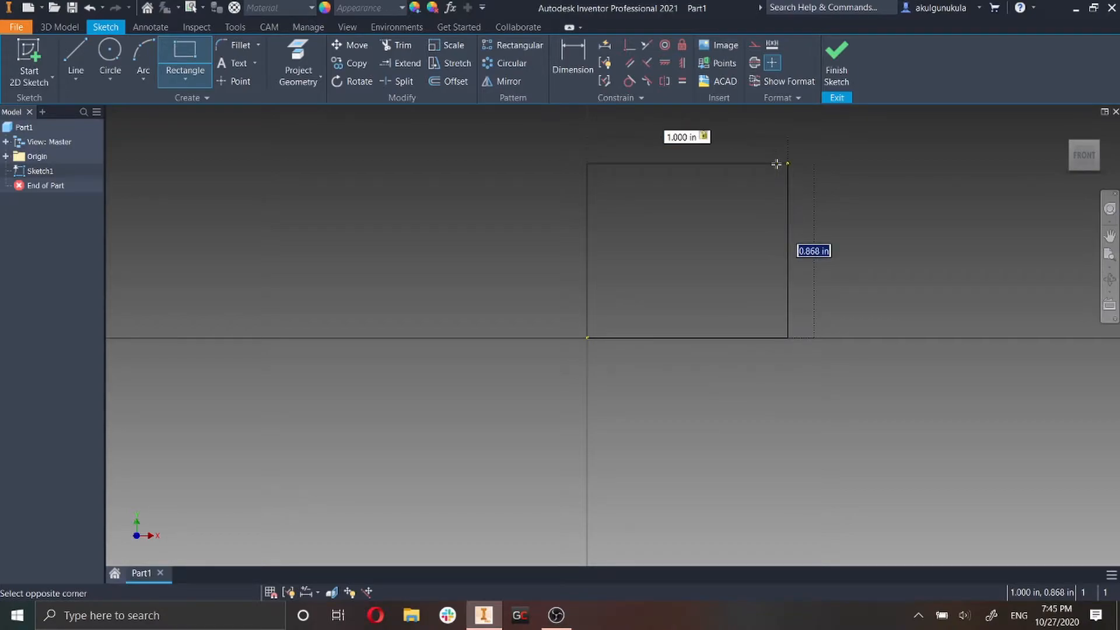
pyautogui.write('2')
pyautogui.press('Return')
# Sketch a second two-point rectangle, about 5.1 by 2.1 in, up and right from the first rectangle's upper-right corner.
pyautogui.scroll(-5, 779, 166)
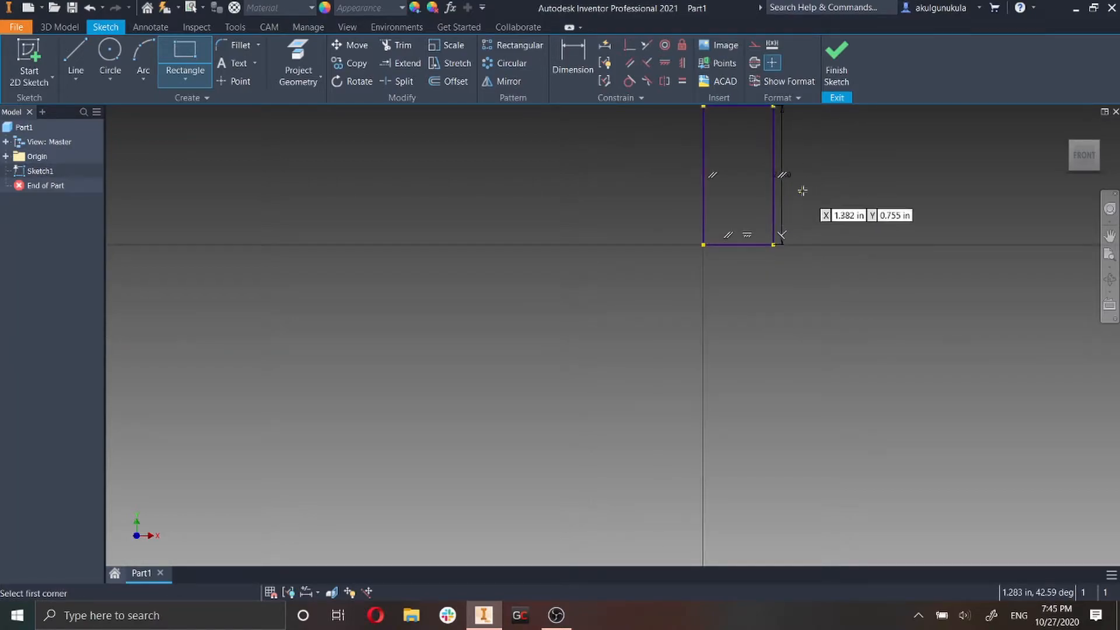
pyautogui.moveTo(802, 191)
pyautogui.mouseDown(button='middle')
pyautogui.moveTo(707, 304)
pyautogui.moveTo(693, 345)
pyautogui.mouseUp(button='middle')
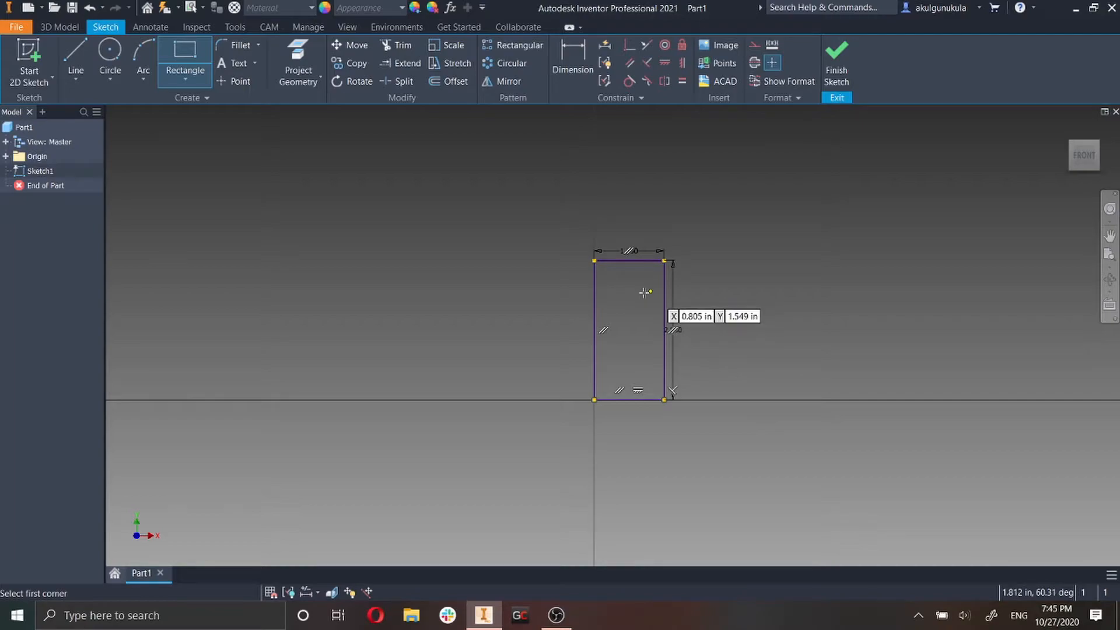
pyautogui.click(661, 261)
pyautogui.click(1019, 112)
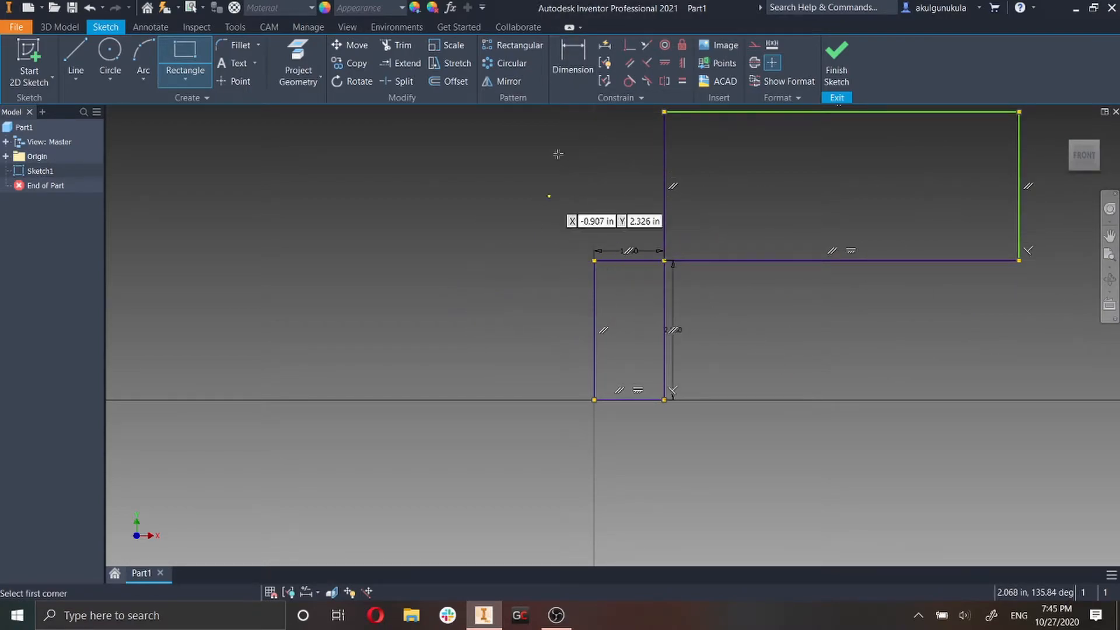
# Dimension the second rectangle's right edge to set its height to 1 in.
pyautogui.click(574, 60)
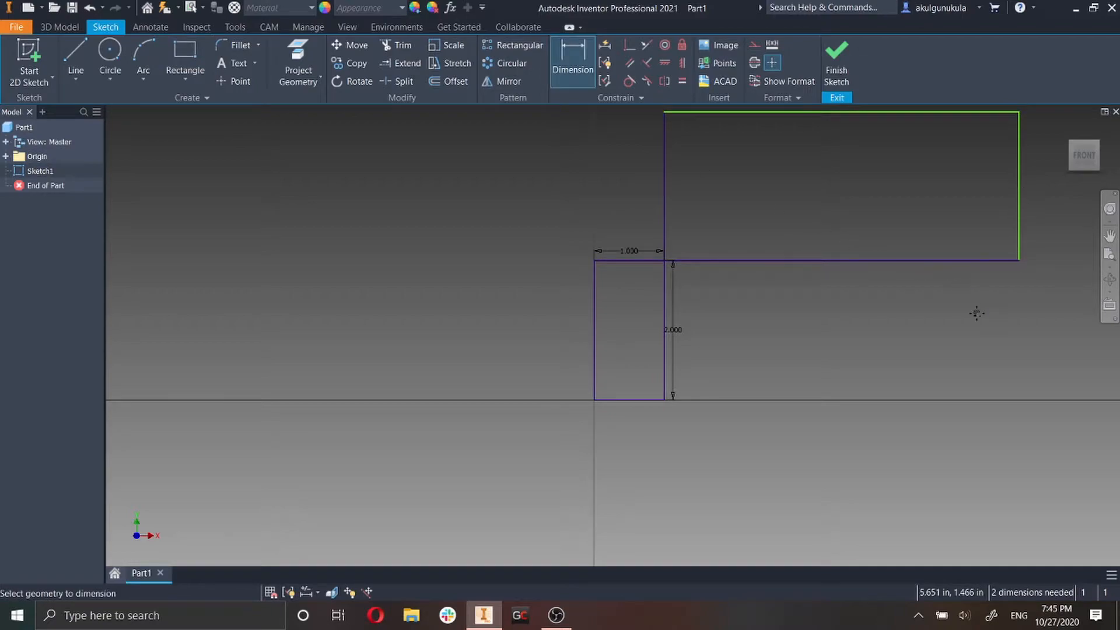
pyautogui.moveTo(975, 313); pyautogui.dragTo(807, 392, button='middle')
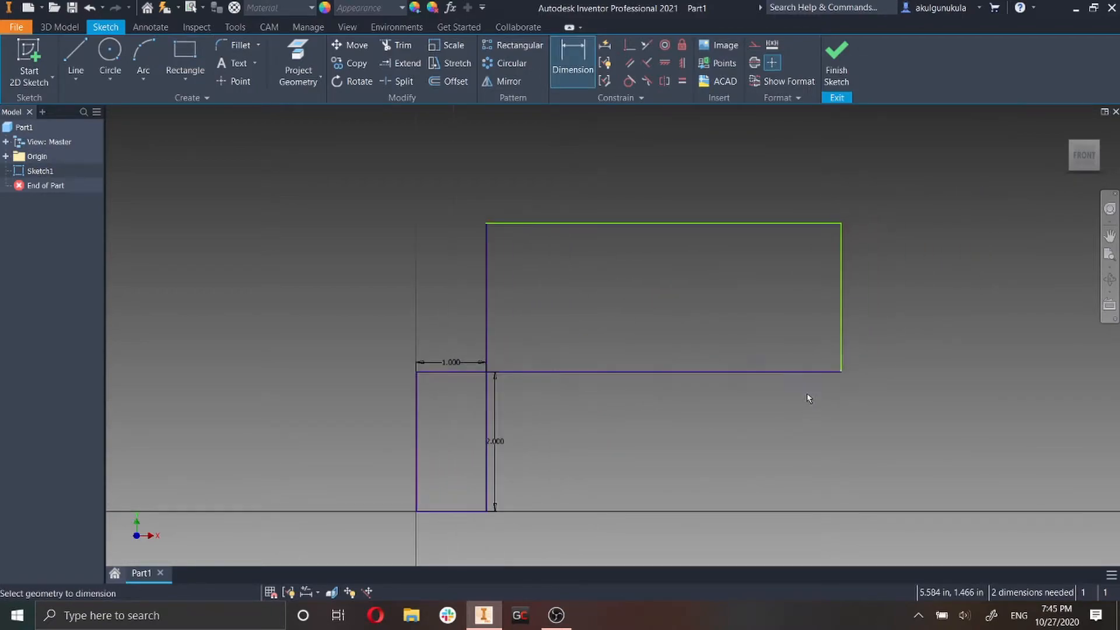
pyautogui.click(841, 298)
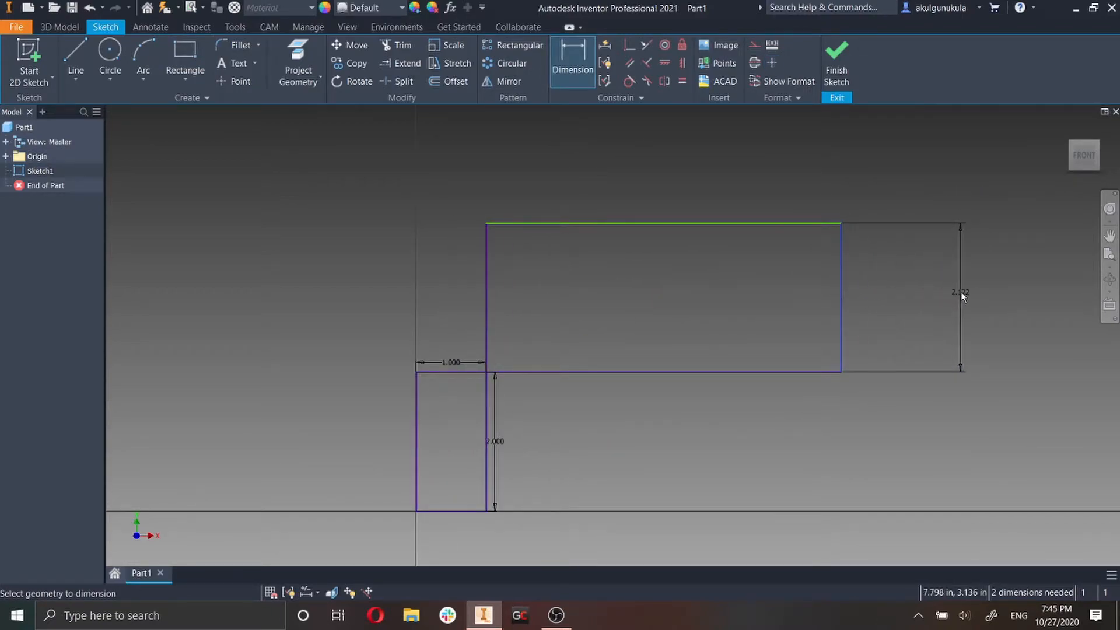
pyautogui.click(961, 294)
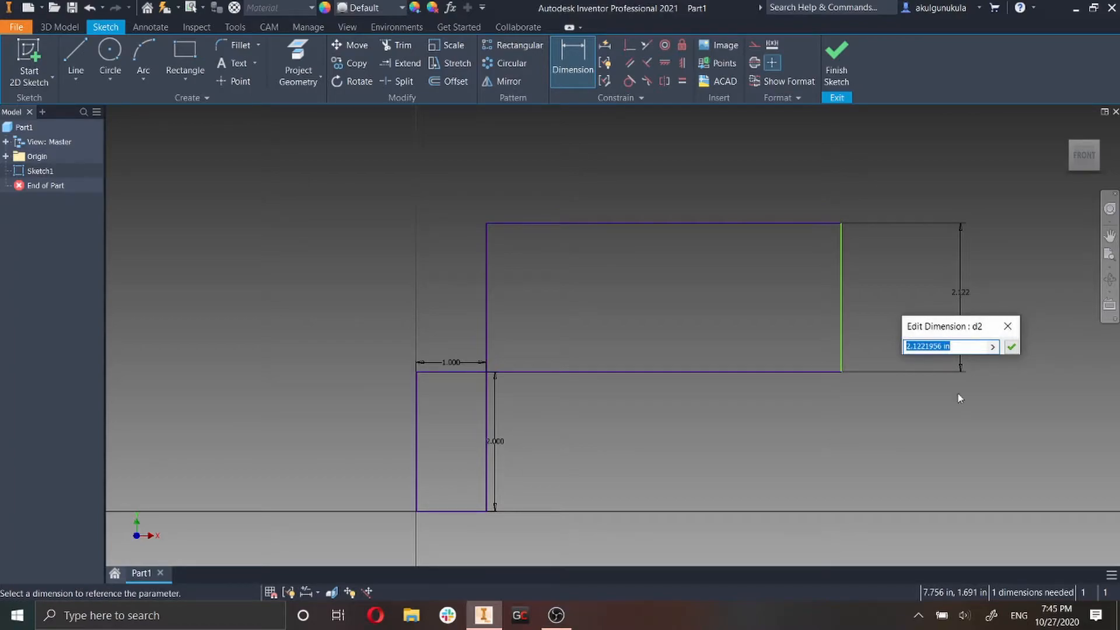
pyautogui.write('1')
pyautogui.press('Return')
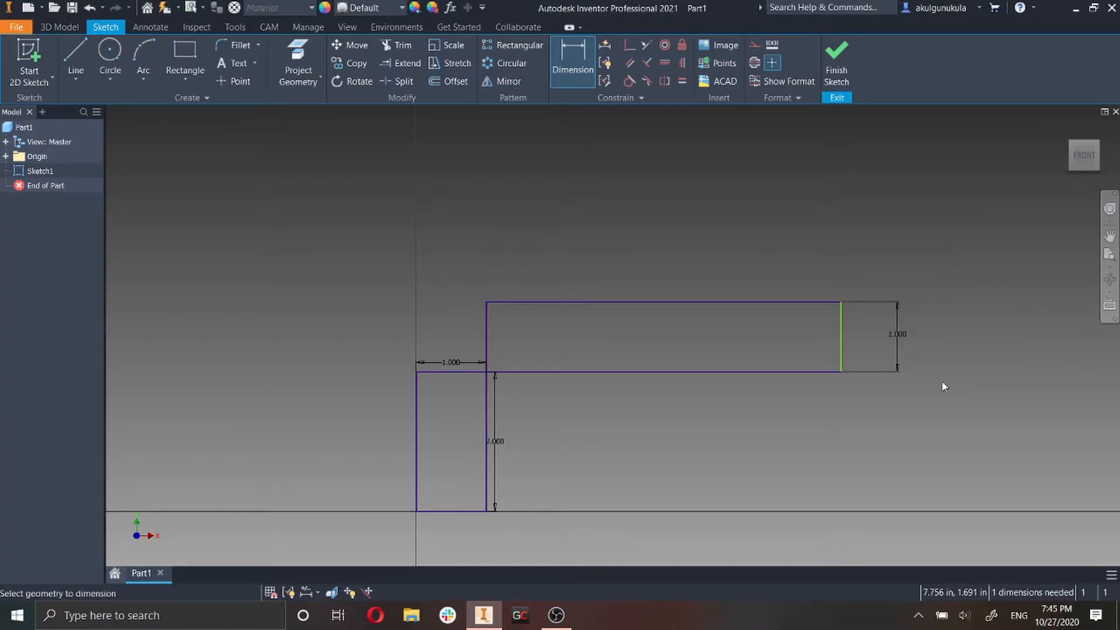
# Dimension the second rectangle's width above its upper edge and set it to 2 in.
pyautogui.click(487, 348)
pyautogui.click(841, 330)
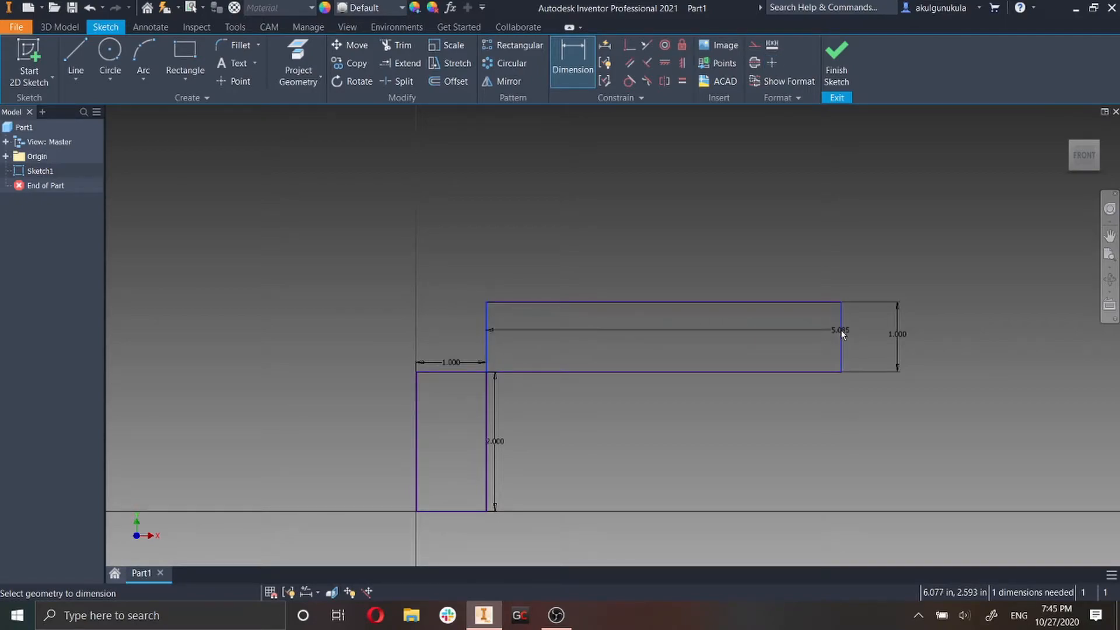
pyautogui.click(678, 303)
pyautogui.click(664, 229)
pyautogui.write('2')
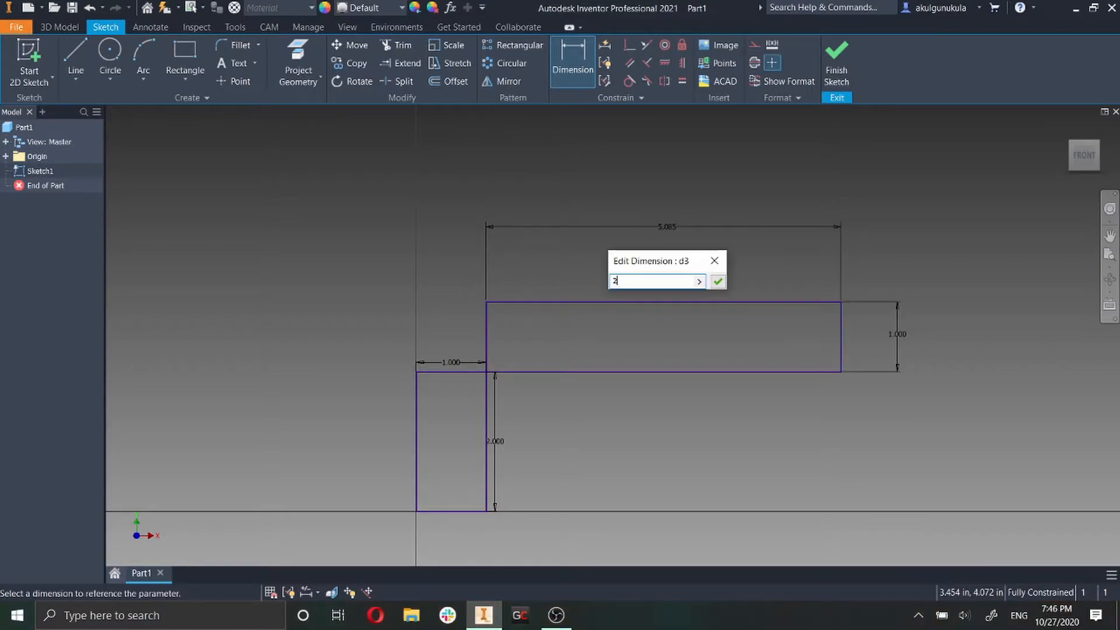
pyautogui.press('Return')
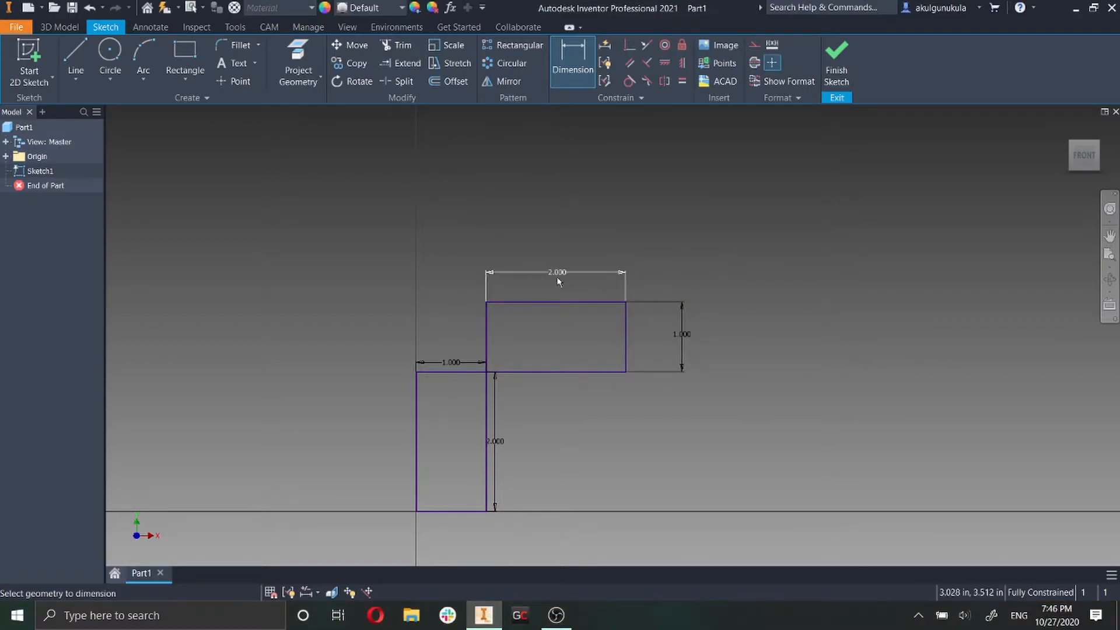
pyautogui.click(571, 71)
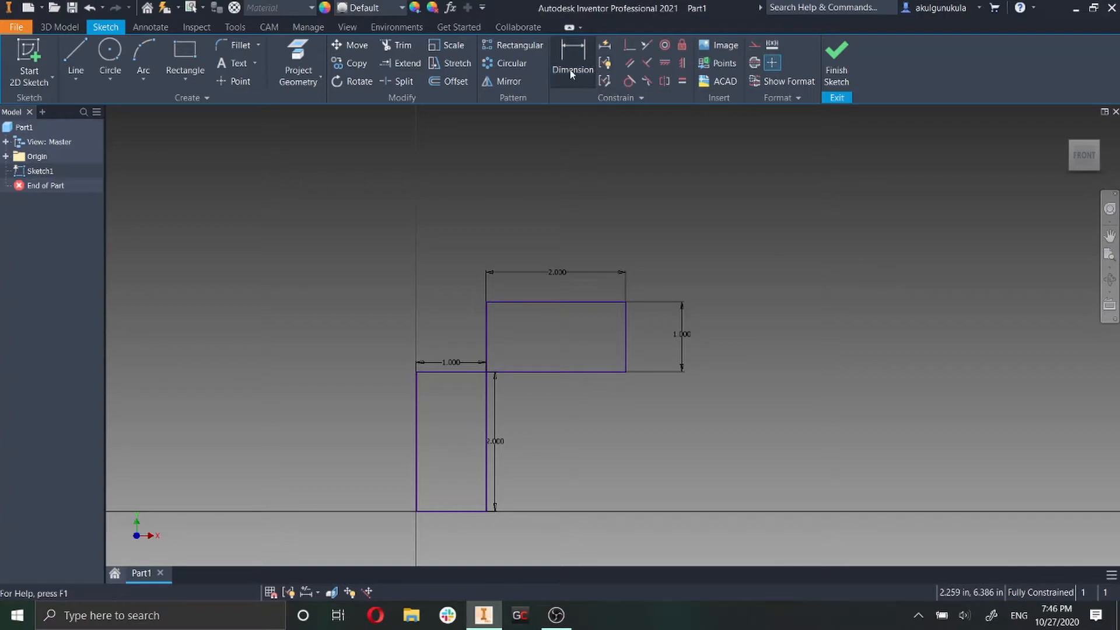
pyautogui.click(571, 71)
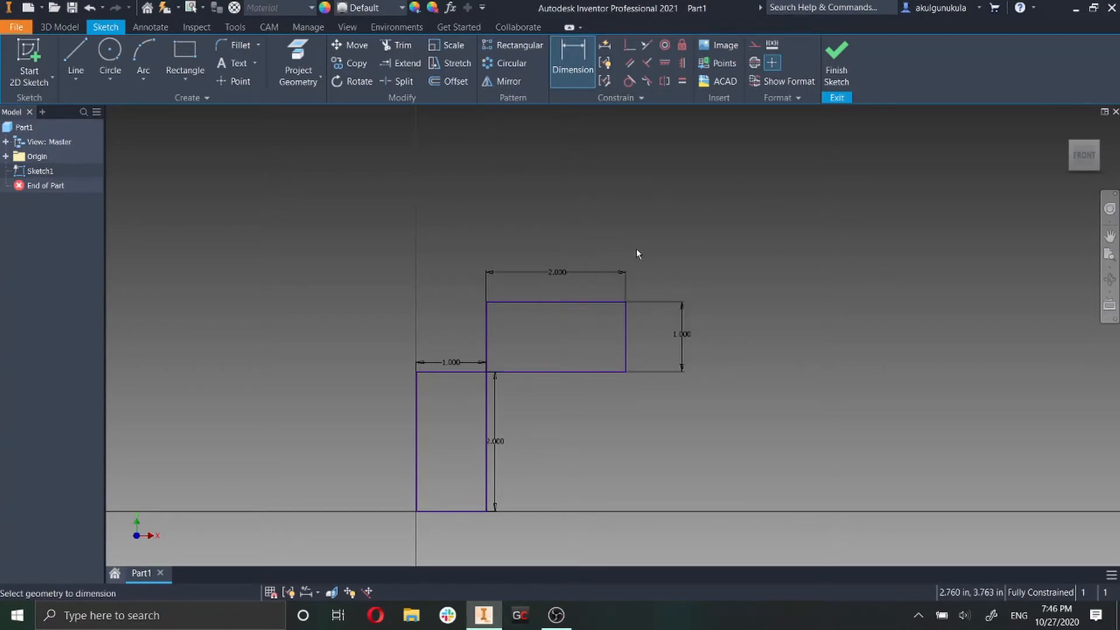
pyautogui.click(572, 73)
pyautogui.click(572, 73)
pyautogui.rightClick(624, 216)
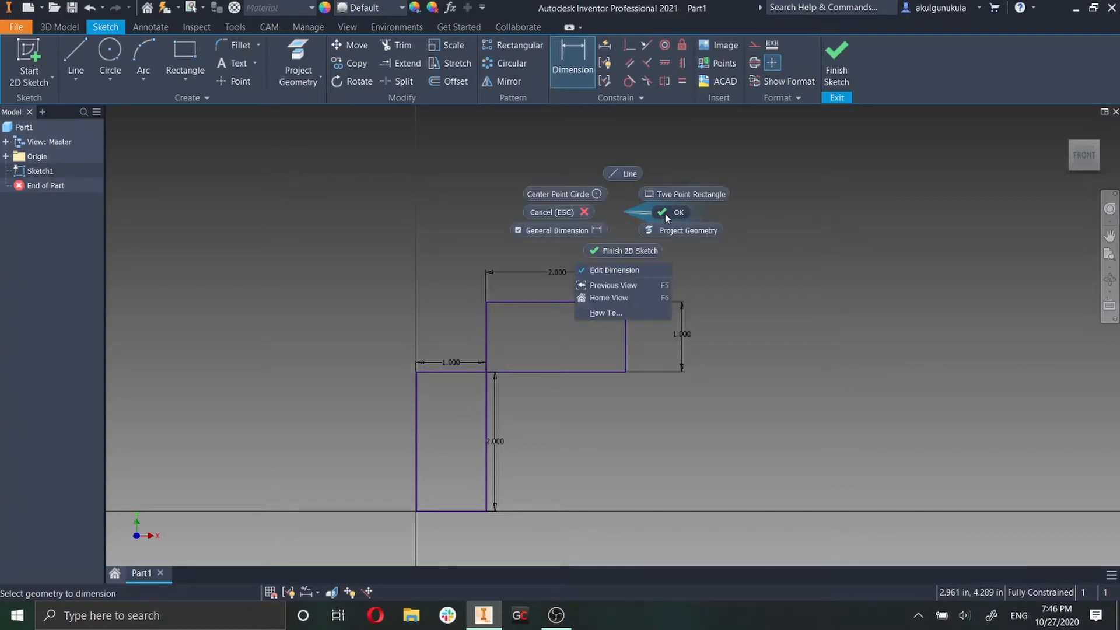
pyautogui.click(666, 213)
# Sketch a three-point rectangle from the second rectangle's upper-right corner, 2 in long at 45 degrees and 1 in wide.
pyautogui.click(193, 82)
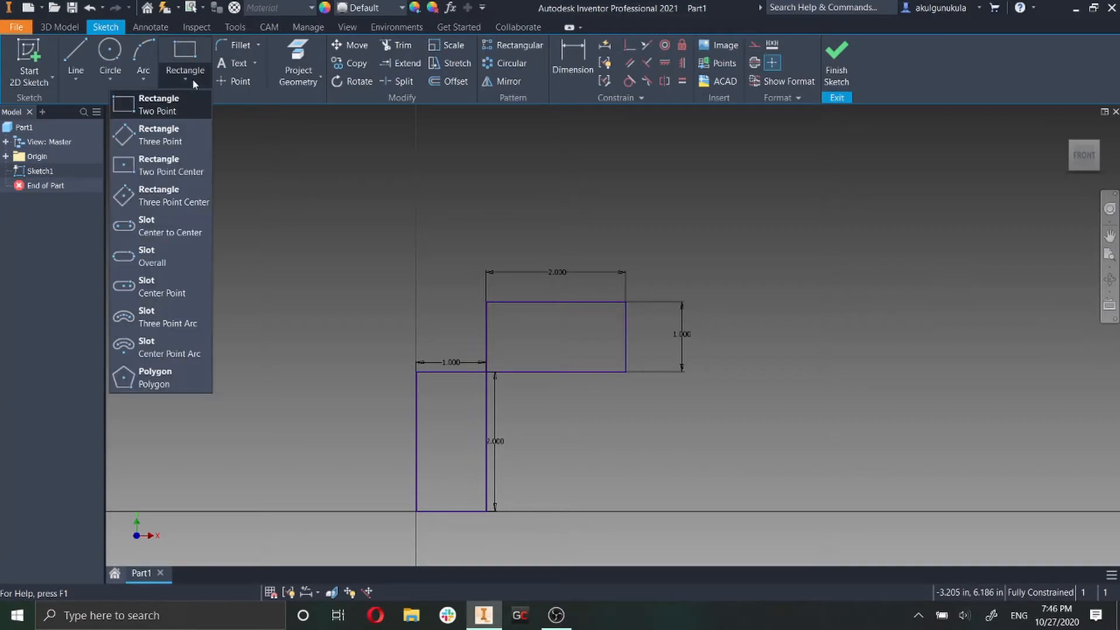
pyautogui.click(159, 135)
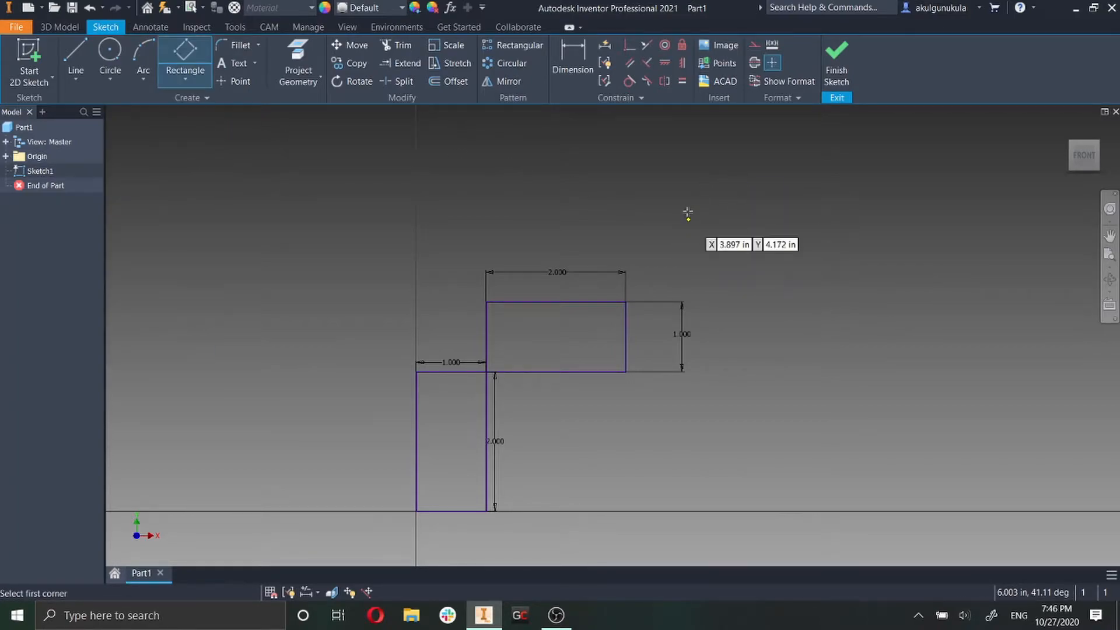
pyautogui.click(626, 303)
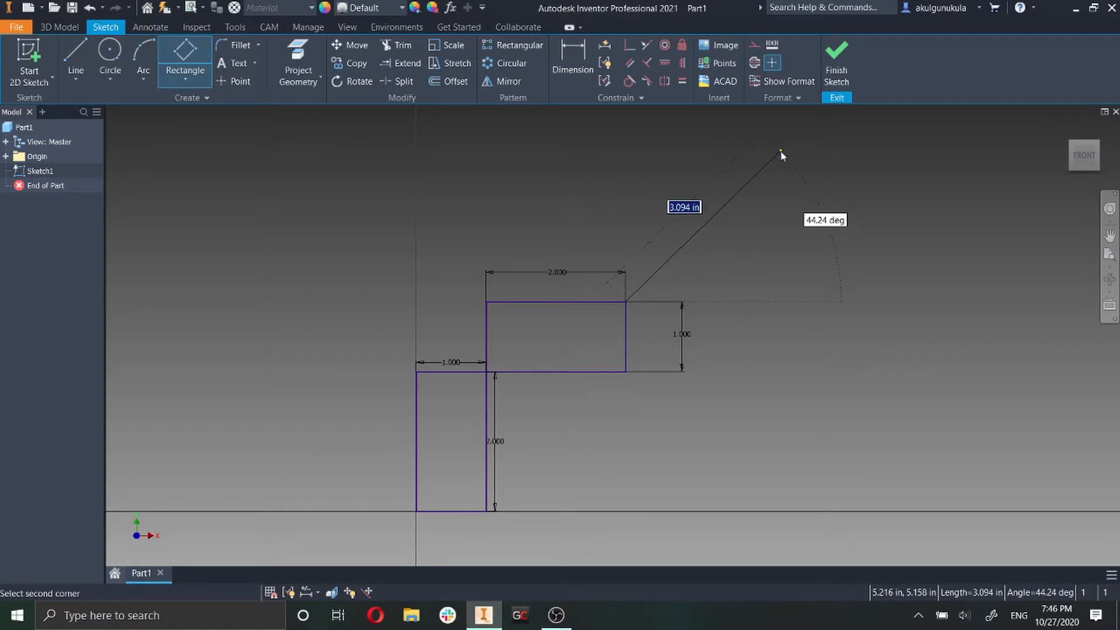
pyautogui.write('3')
pyautogui.press('Tab')
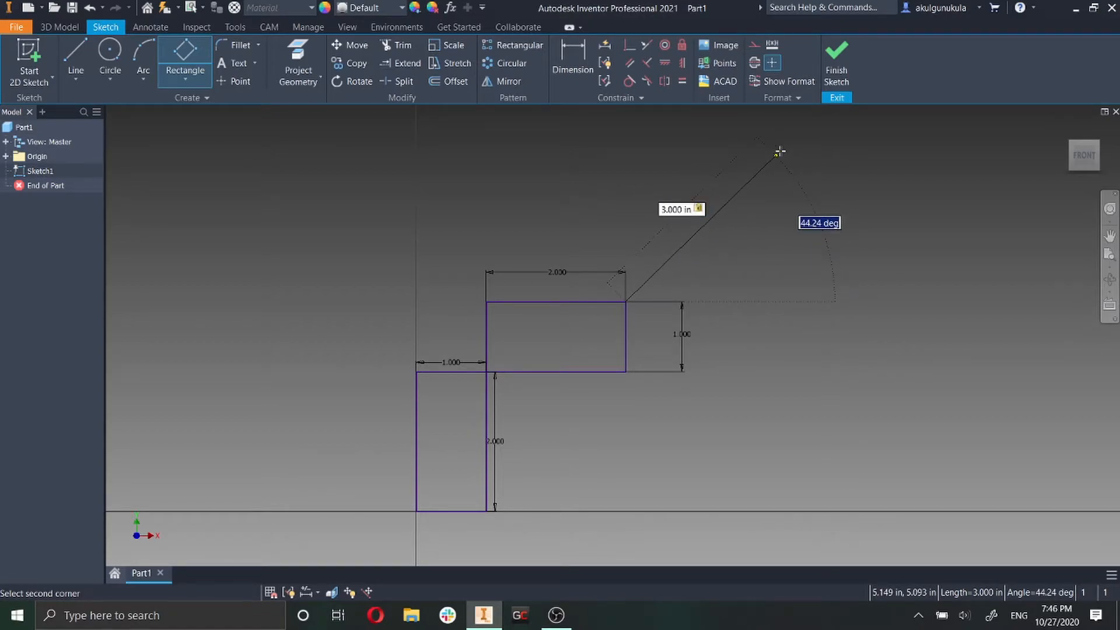
pyautogui.press('Return')
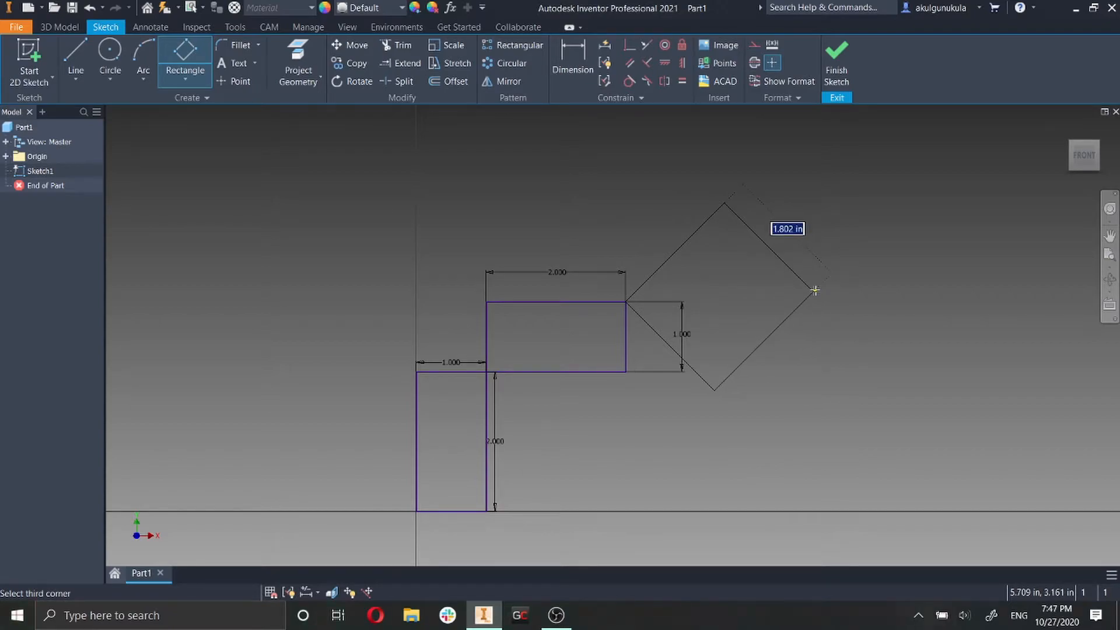
pyautogui.write('1')
pyautogui.press('Return')
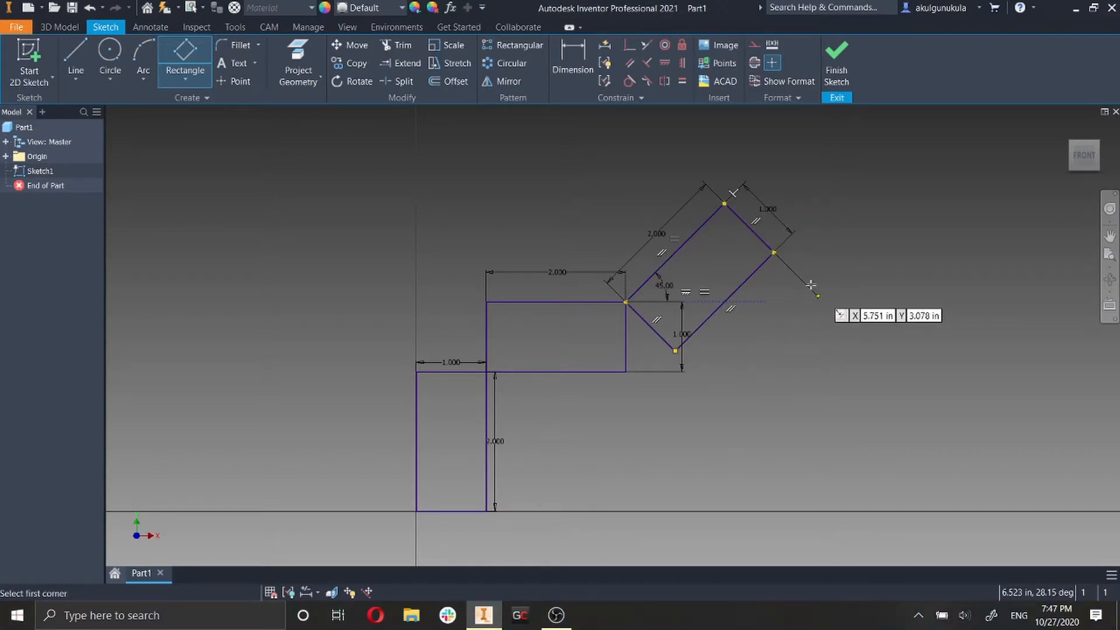
pyautogui.press('Escape')
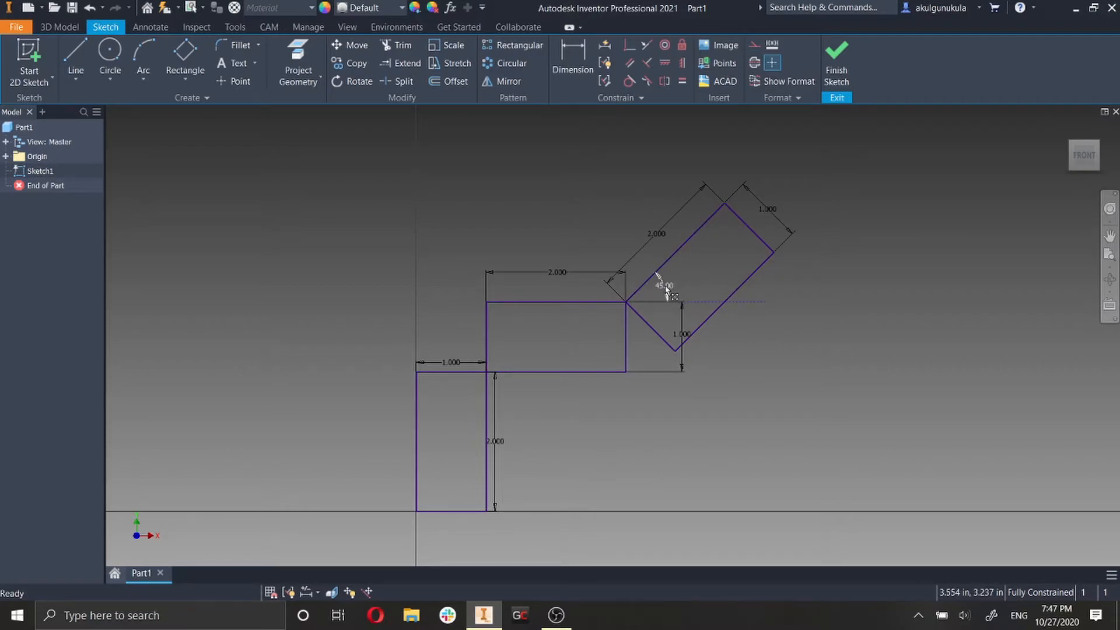
# Sketch a larger, slightly tilted three-point rectangle freehand from the rightmost corner of the 45-degree rectangle, without entering dimensions.
pyautogui.moveTo(878, 304); pyautogui.dragTo(715, 443, button='middle')
pyautogui.scroll(-5, 700, 398)
pyautogui.moveTo(700, 398); pyautogui.dragTo(691, 334, button='middle')
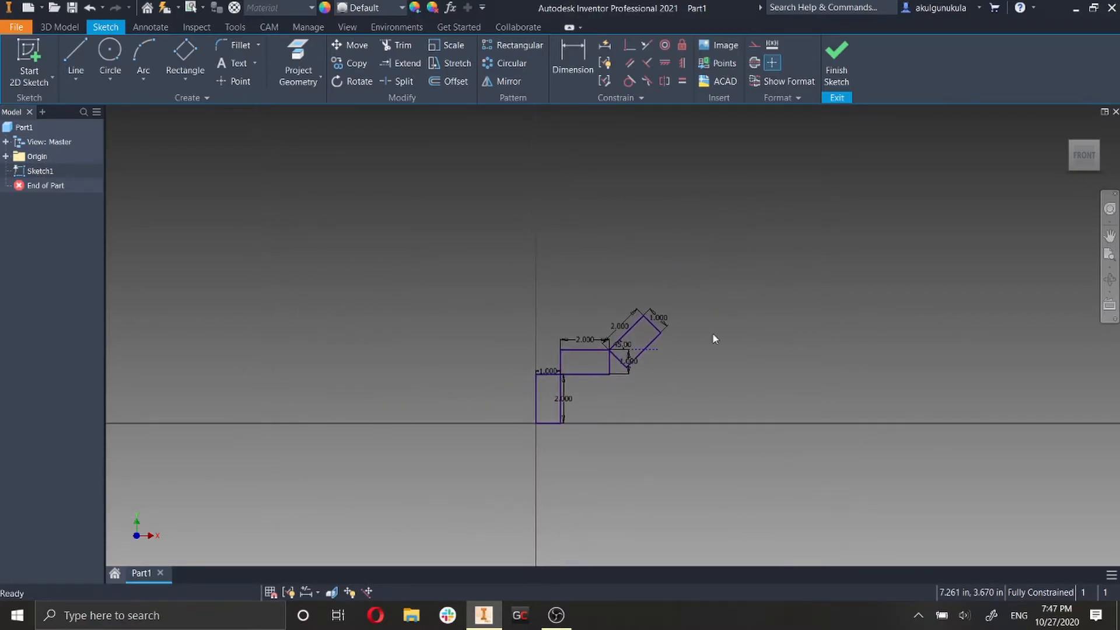
pyautogui.scroll(3, 714, 338)
pyautogui.click(186, 71)
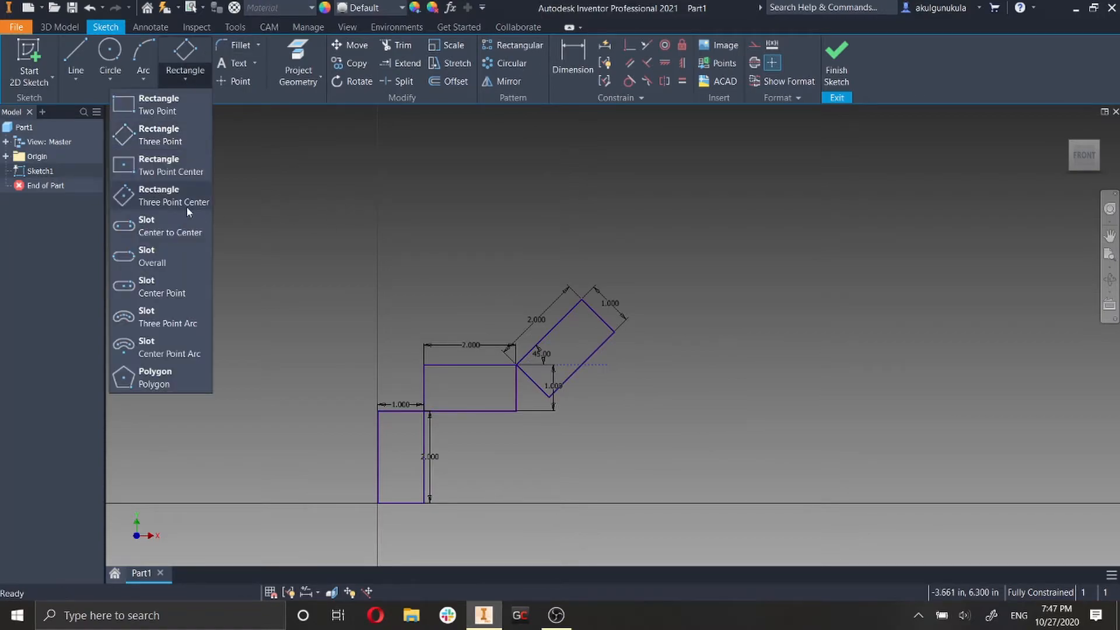
pyautogui.click(158, 134)
pyautogui.click(614, 331)
pyautogui.click(625, 203)
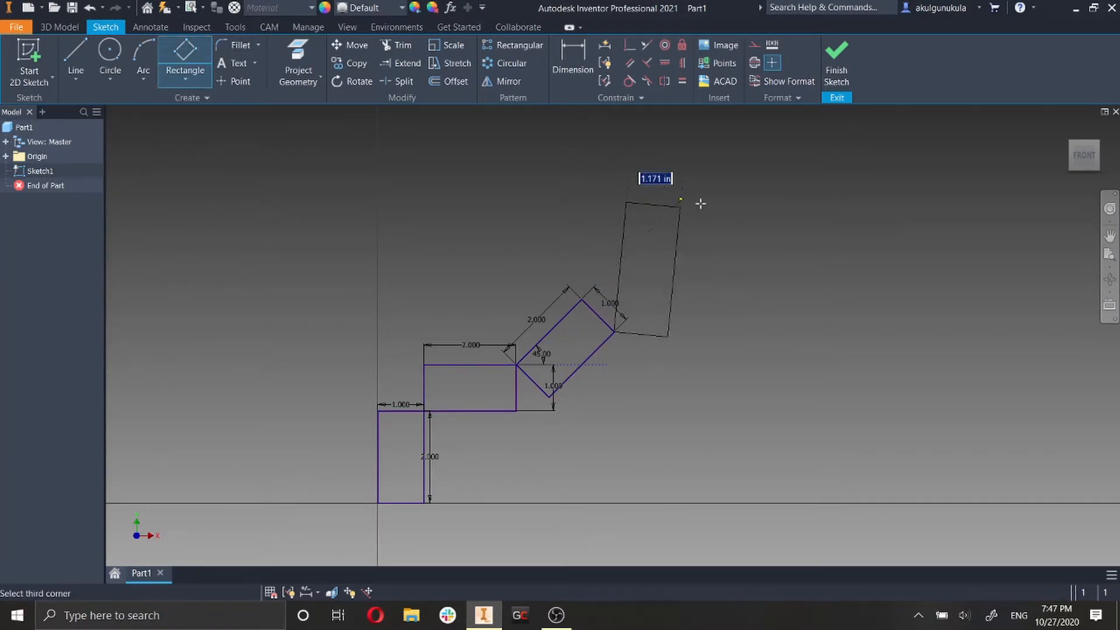
pyautogui.click(797, 219)
pyautogui.press('Escape')
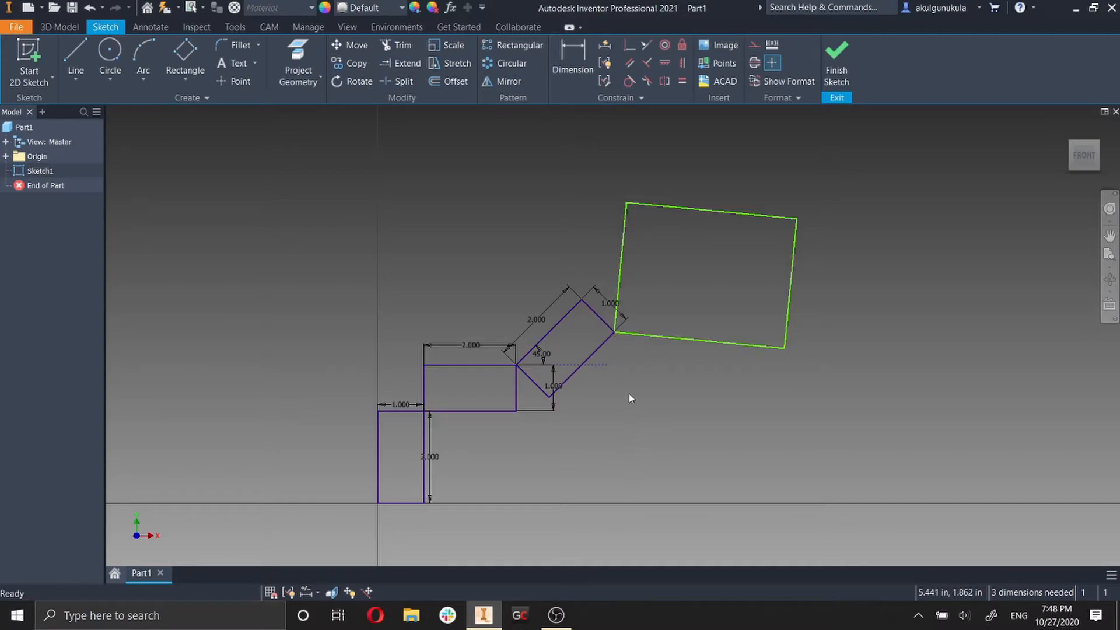
# Draw a horizontal line to the right from the corner shared by the two tilted rectangles, ending past the larger one.
pyautogui.click(75, 52)
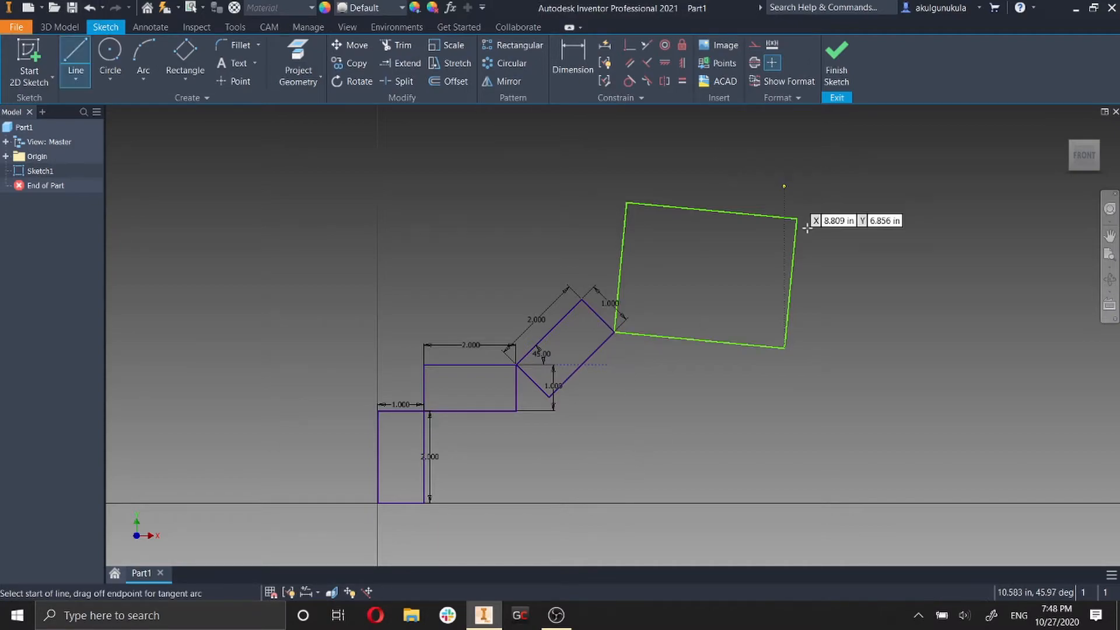
pyautogui.click(614, 333)
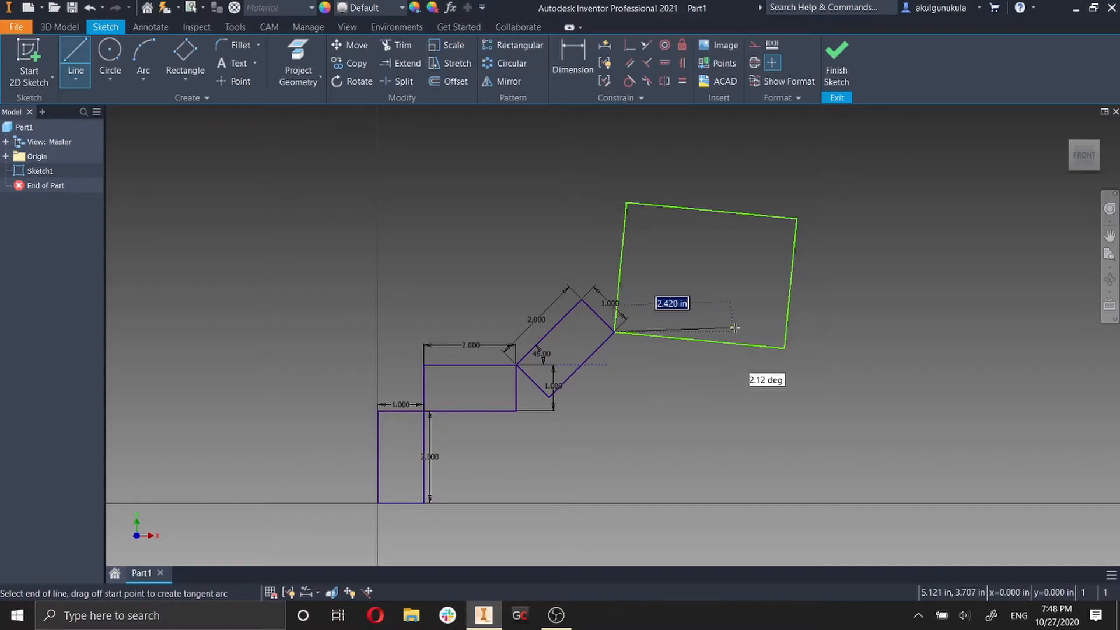
pyautogui.click(839, 332)
pyautogui.press('Escape')
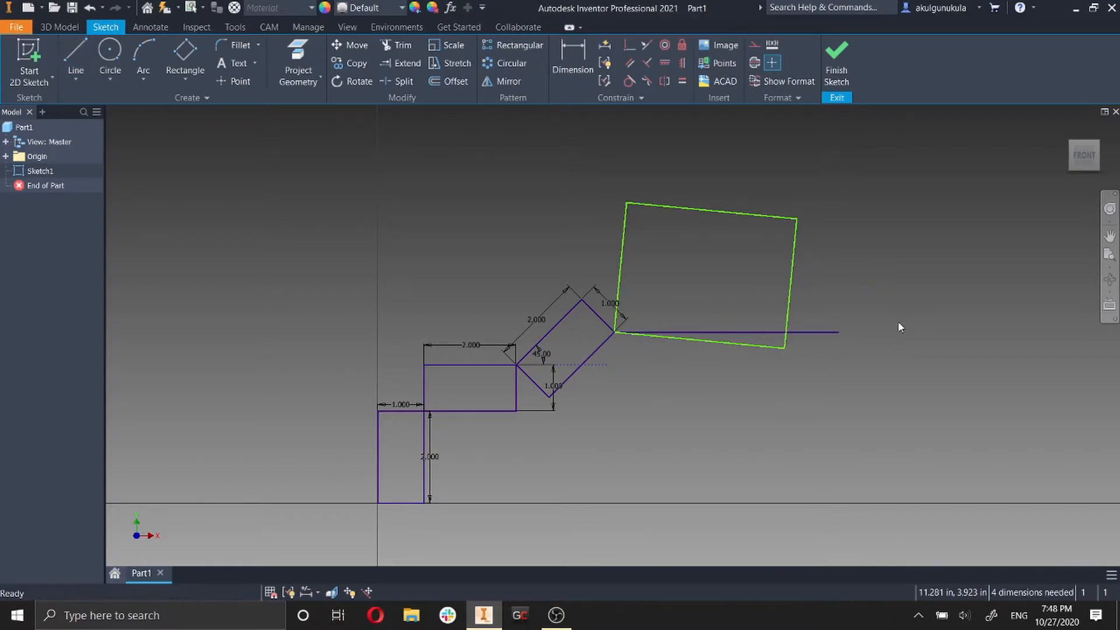
# Convert the horizontal line through the larger tilted rectangle to construction geometry.
pyautogui.rightClick(767, 333)
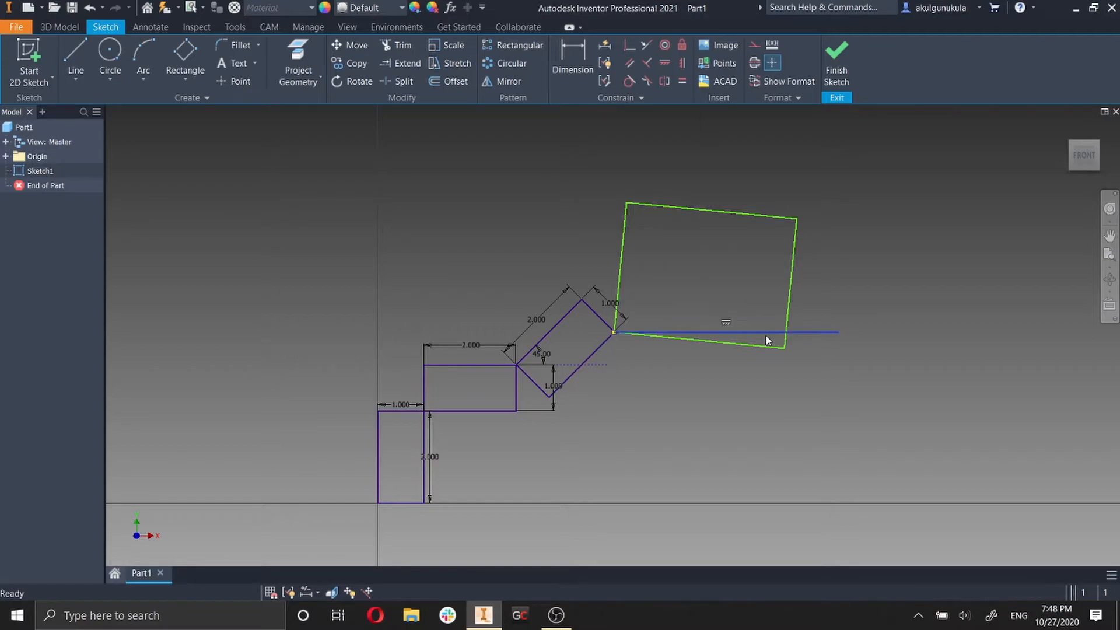
pyautogui.click(809, 336)
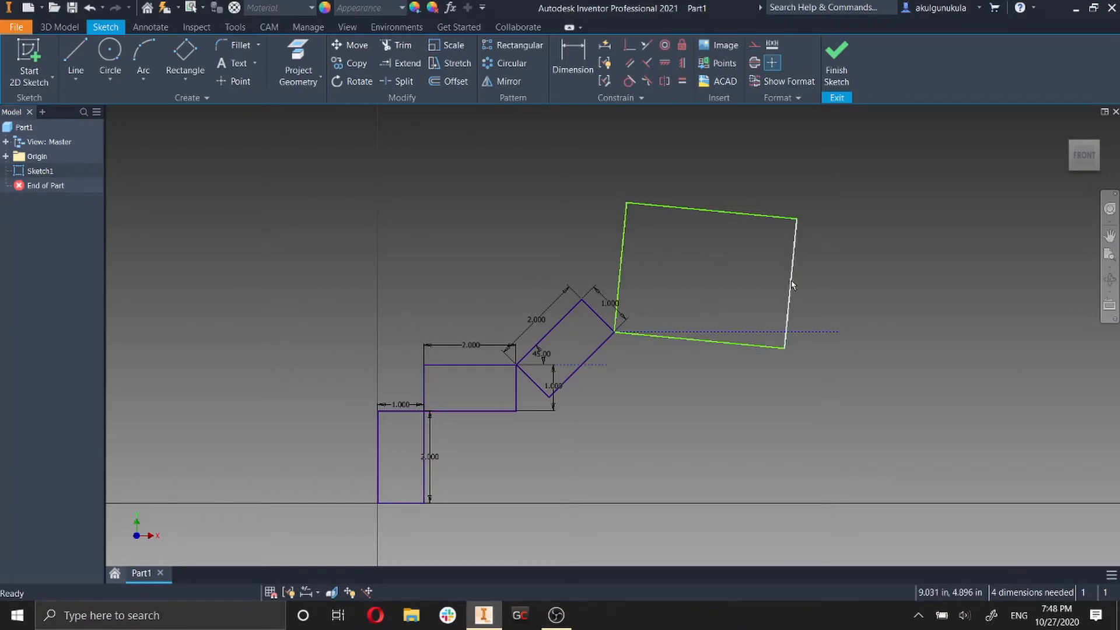
# Dimension the larger tilted rectangle's right edge at 2 in and its upper edge at 3 in.
pyautogui.click(573, 63)
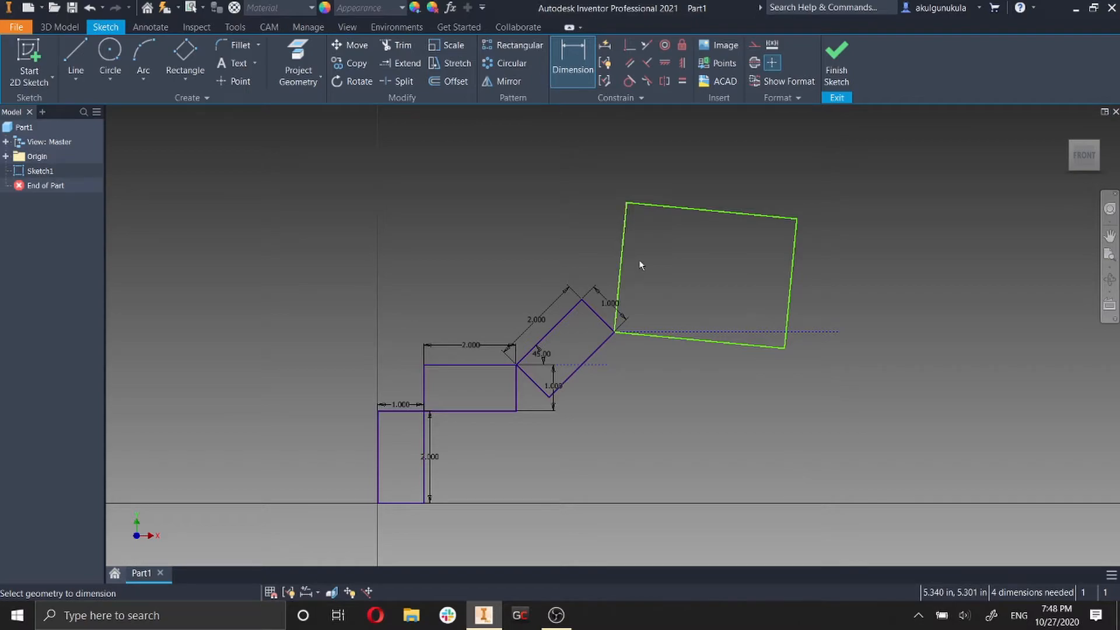
pyautogui.click(791, 295)
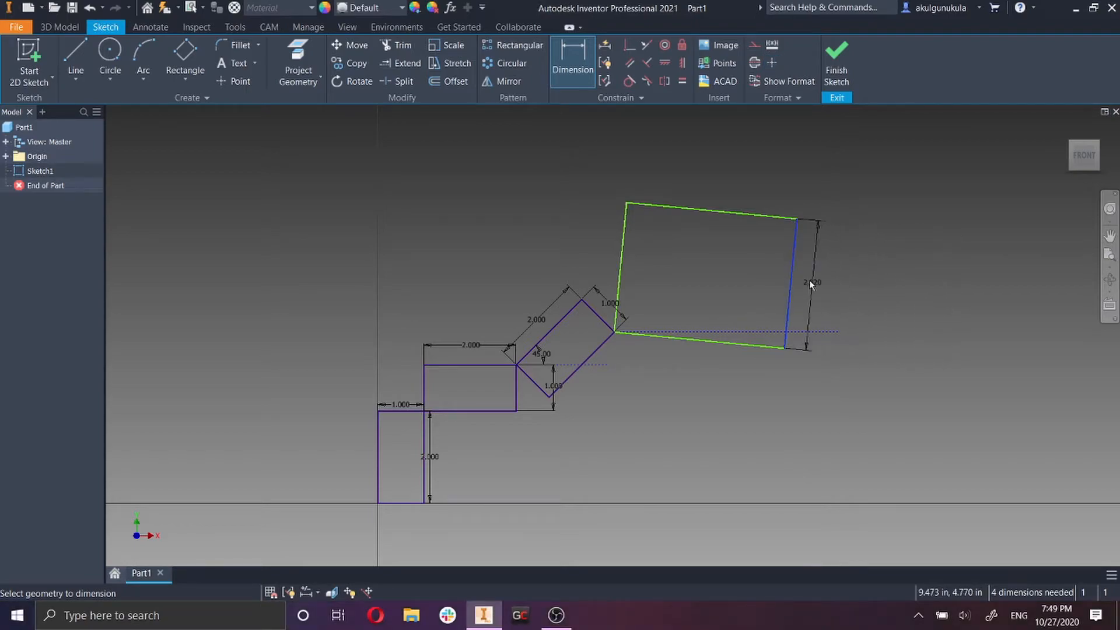
pyautogui.click(915, 278)
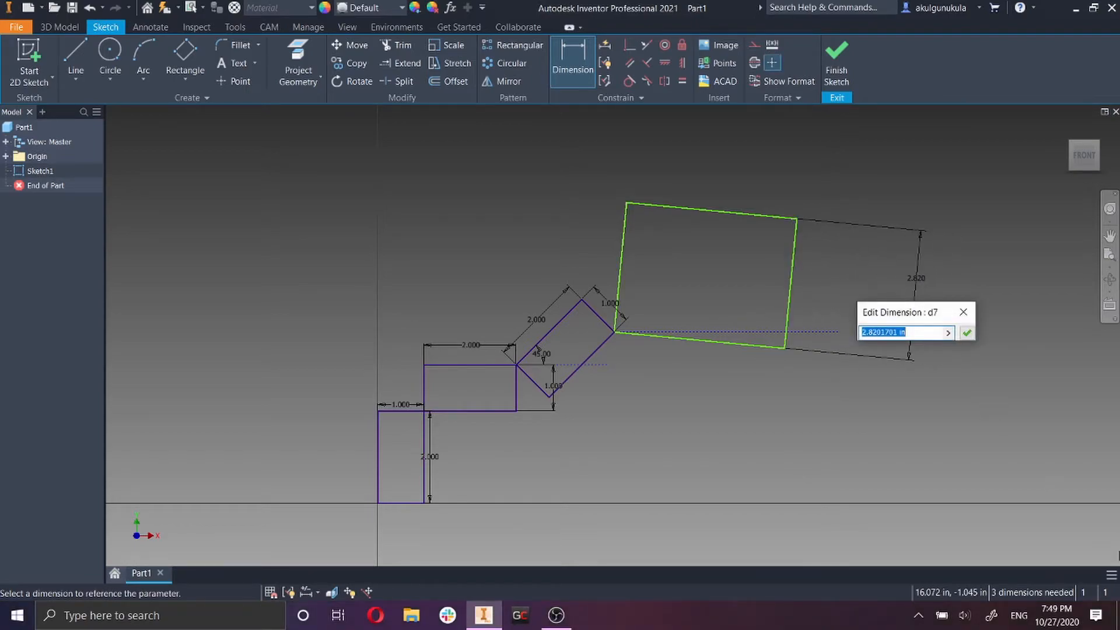
pyautogui.write('2')
pyautogui.press('Return')
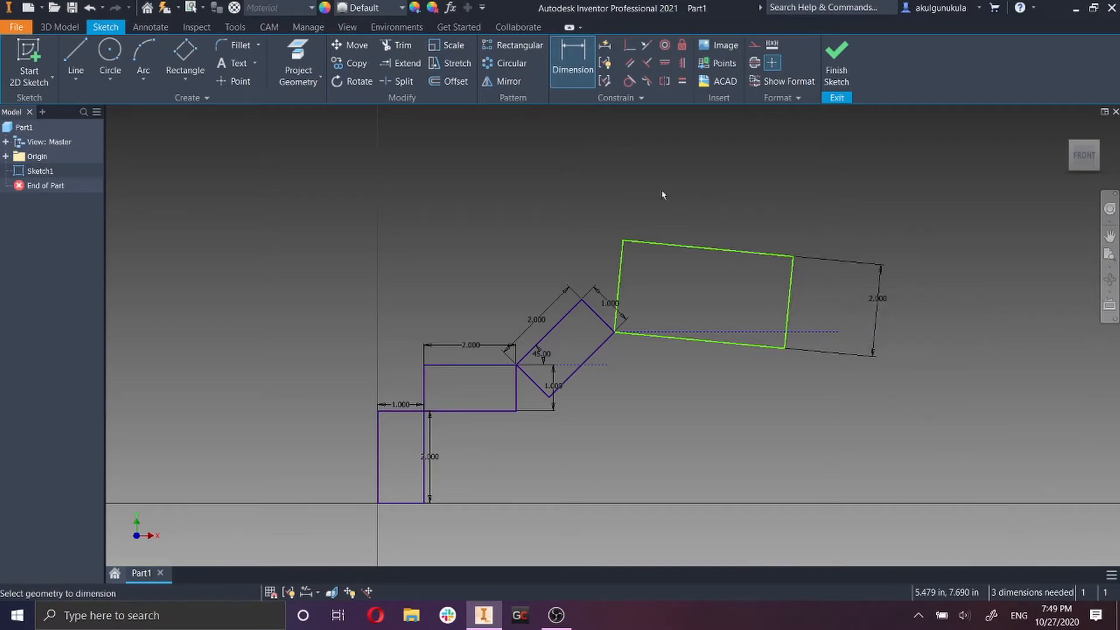
pyautogui.click(717, 245)
pyautogui.click(715, 167)
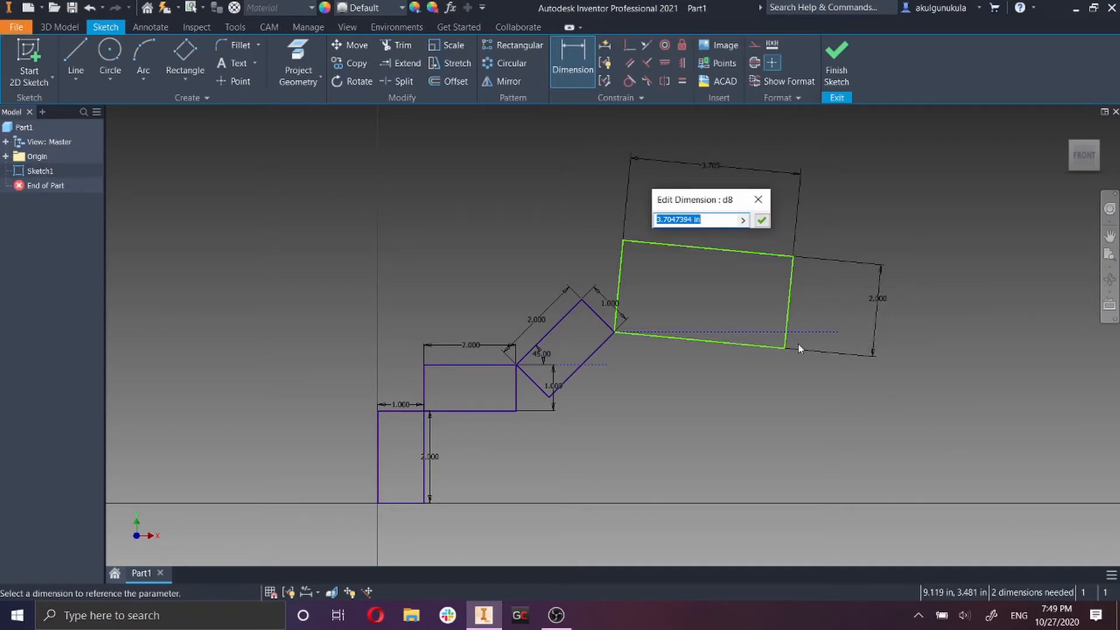
pyautogui.write('3')
pyautogui.press('Return')
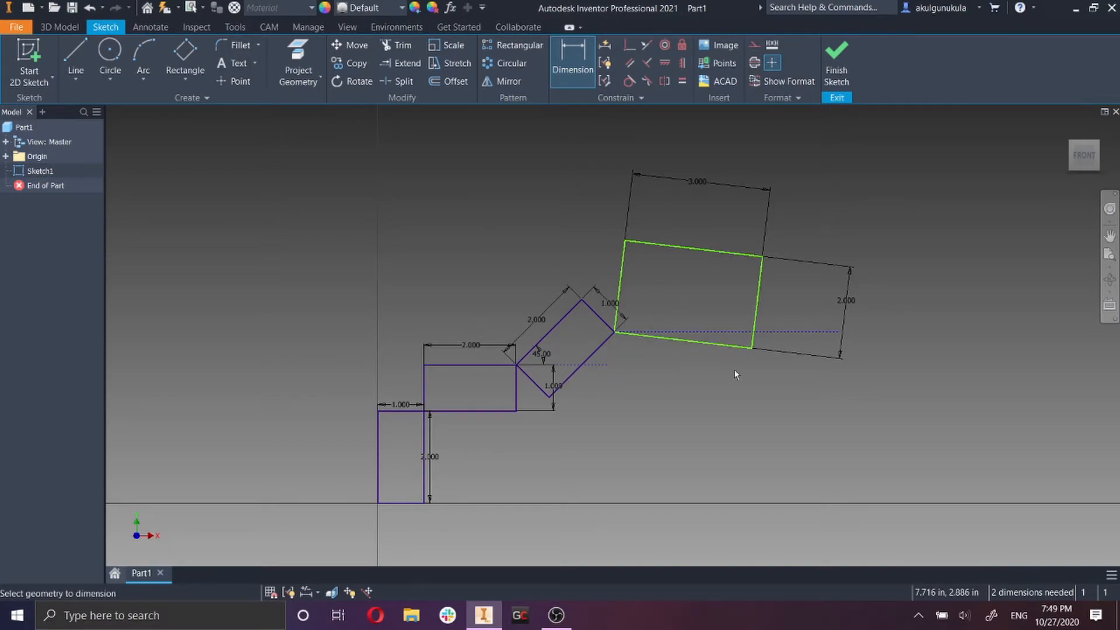
# Dimension the angle between the horizontal construction line and the larger rectangle's lower edge, and set it to 15 degrees.
pyautogui.click(708, 335)
pyautogui.click(712, 342)
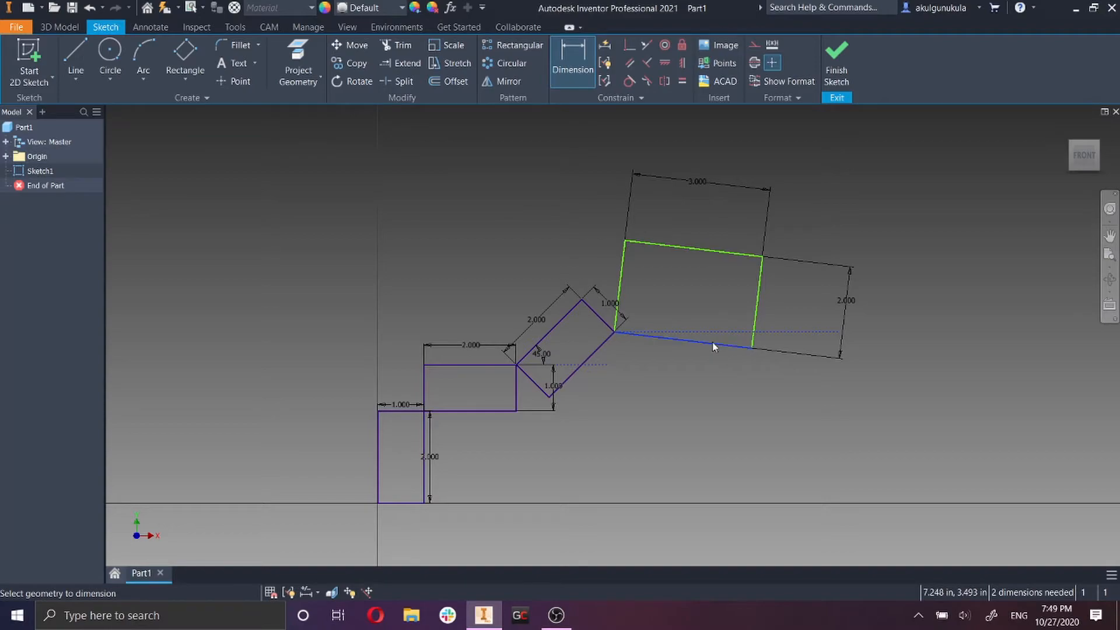
pyautogui.click(872, 346)
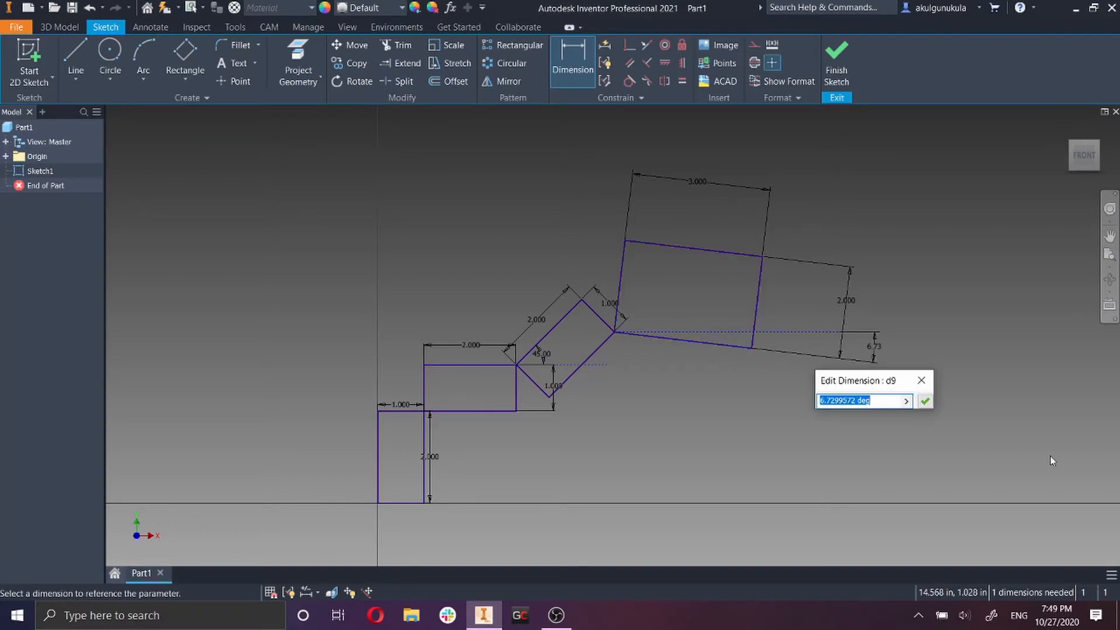
pyautogui.write('30')
pyautogui.press('Return')
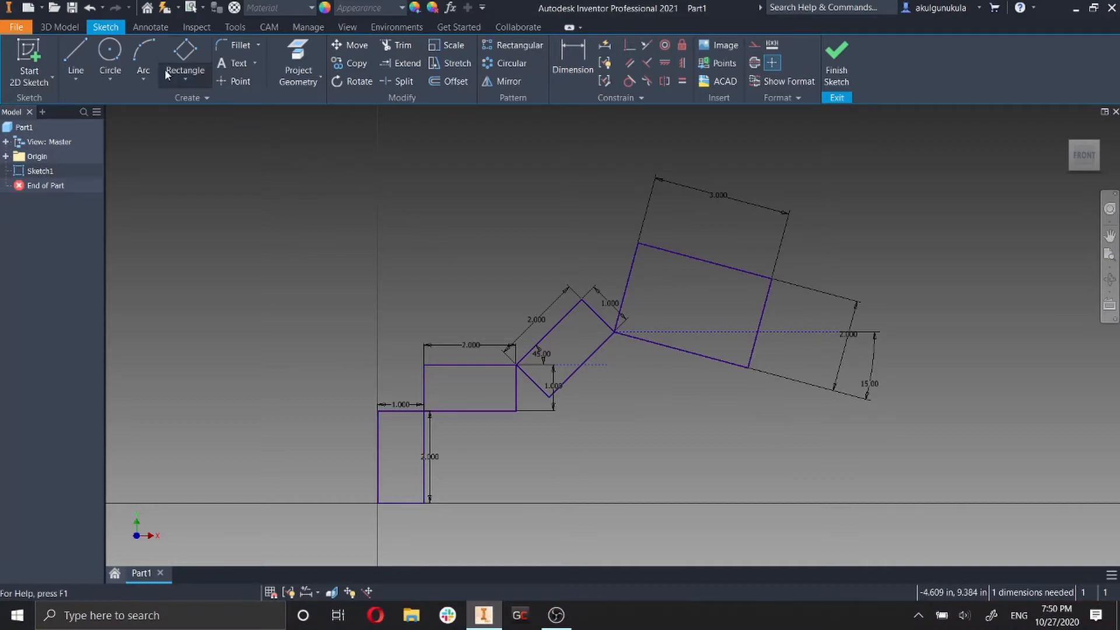
# Sketch a two-point center rectangle 2 in wide and 1 in high, left of the first rectangle and centred near the horizontal axis.
pyautogui.click(176, 72)
pyautogui.click(705, 408)
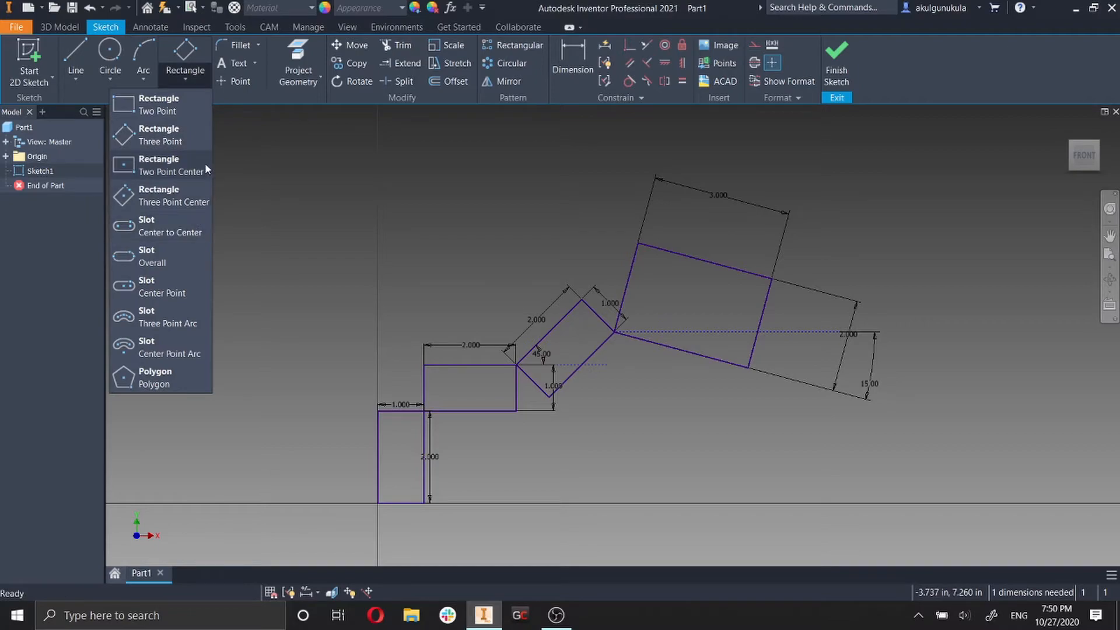
pyautogui.click(176, 169)
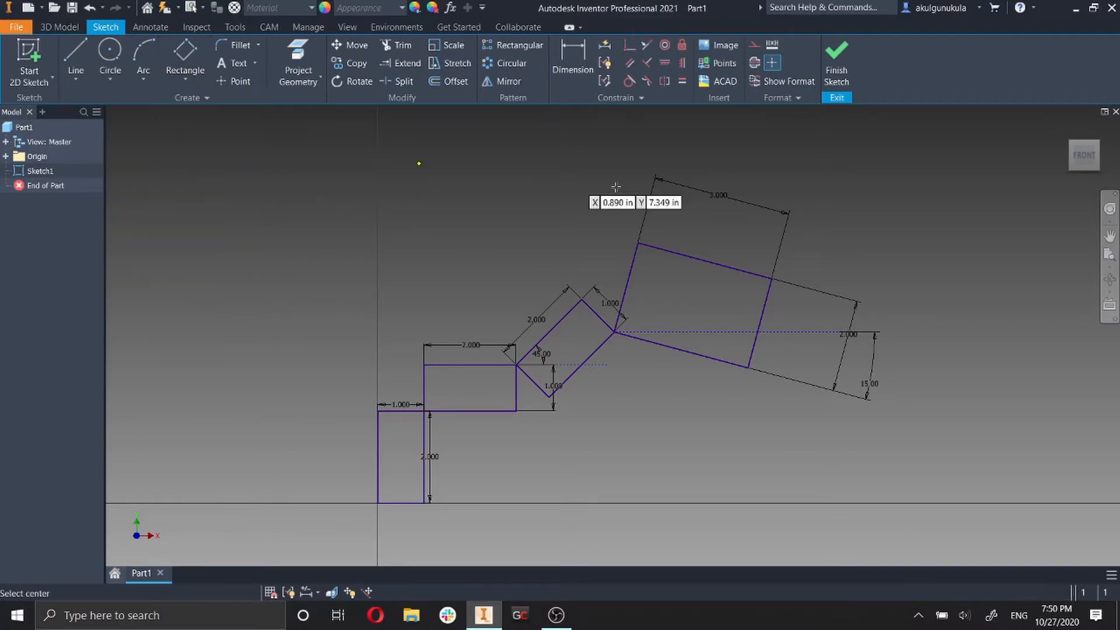
pyautogui.scroll(5, 759, 450)
pyautogui.moveTo(751, 445)
pyautogui.mouseDown(button='middle')
pyautogui.moveTo(875, 304)
pyautogui.moveTo(858, 294)
pyautogui.mouseUp(button='middle')
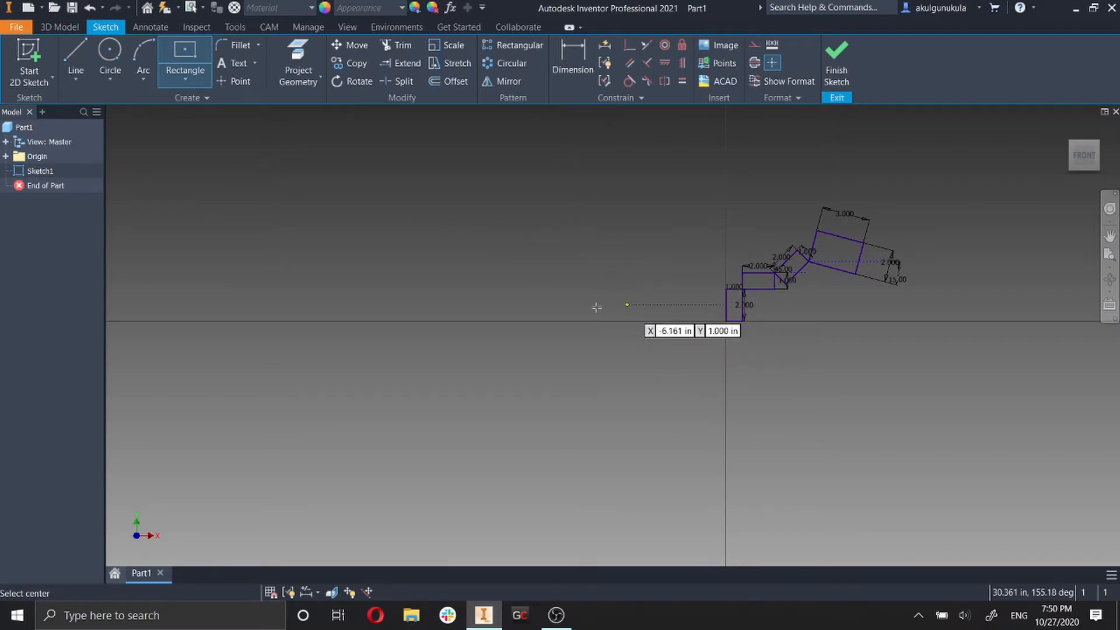
pyautogui.scroll(-3, 647, 257)
pyautogui.moveTo(658, 221)
pyautogui.mouseDown(button='middle')
pyautogui.moveTo(650, 283)
pyautogui.moveTo(618, 303)
pyautogui.mouseUp(button='middle')
pyautogui.click(512, 342)
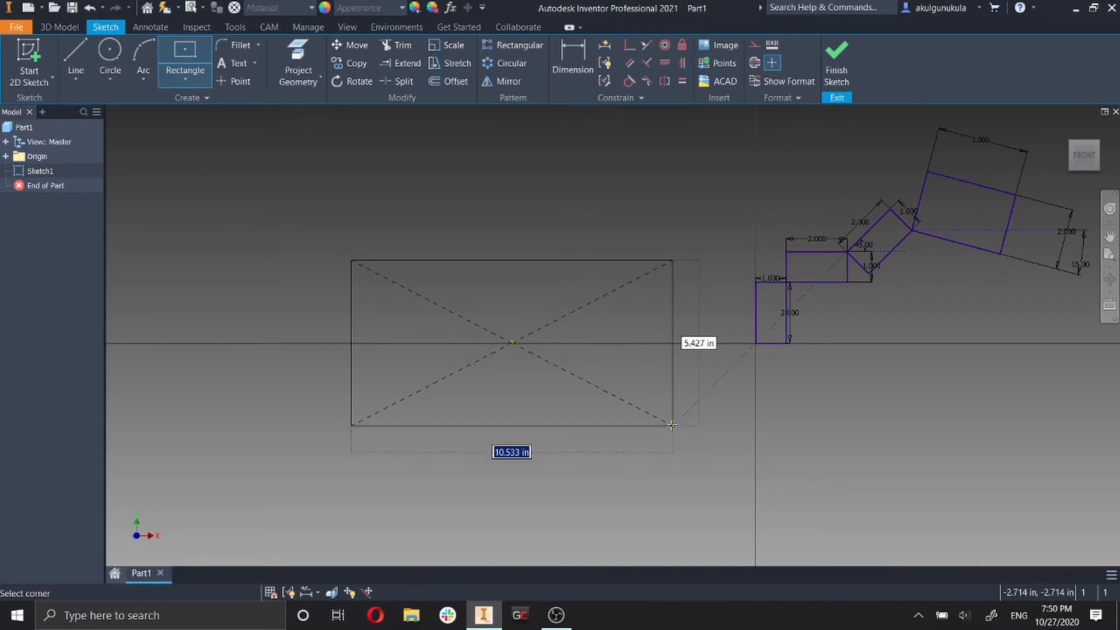
pyautogui.write('2')
pyautogui.press('Tab')
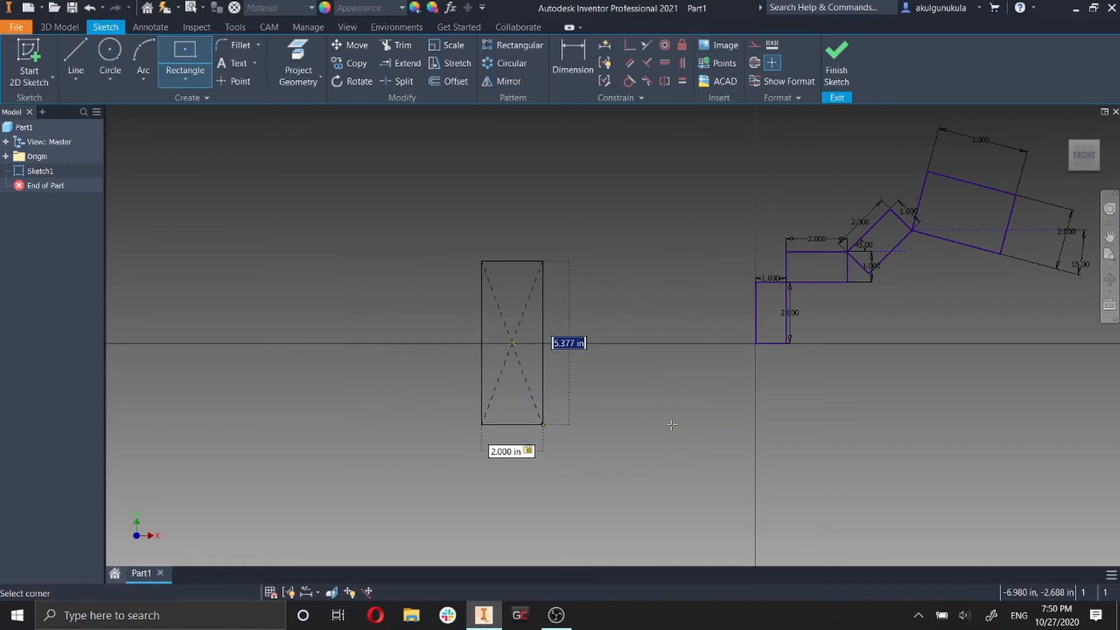
pyautogui.write('1')
pyautogui.press('Return')
pyautogui.scroll(5, 598, 334)
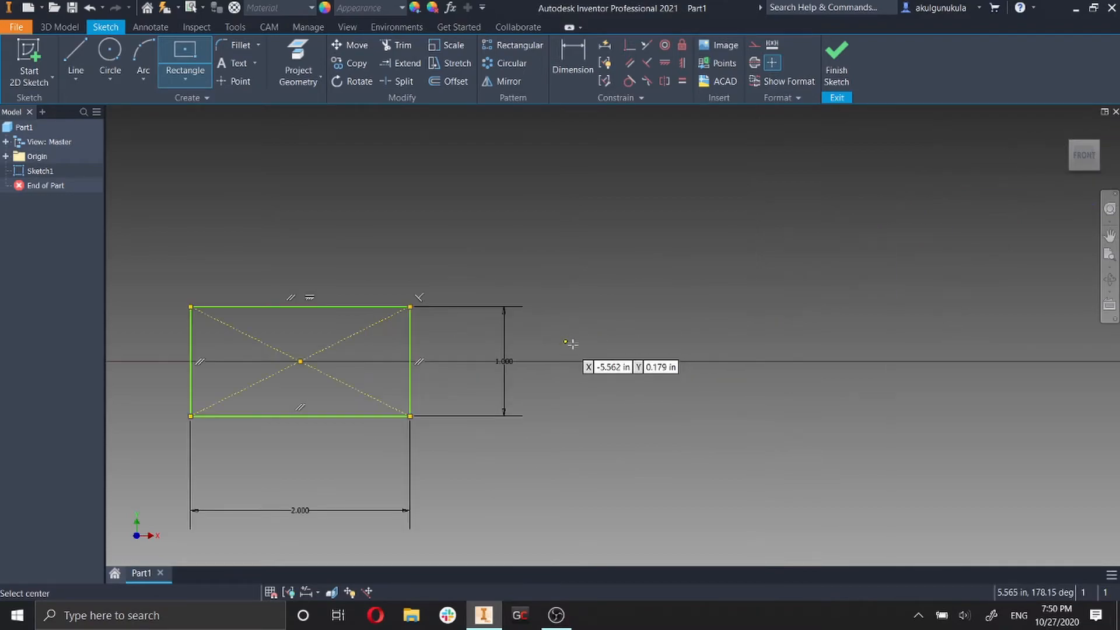
pyautogui.press('Escape')
# Dimension the horizontal distance from the center rectangle's centre point to the origin and set it to 2 in.
pyautogui.click(582, 72)
pyautogui.scroll(-5, 785, 362)
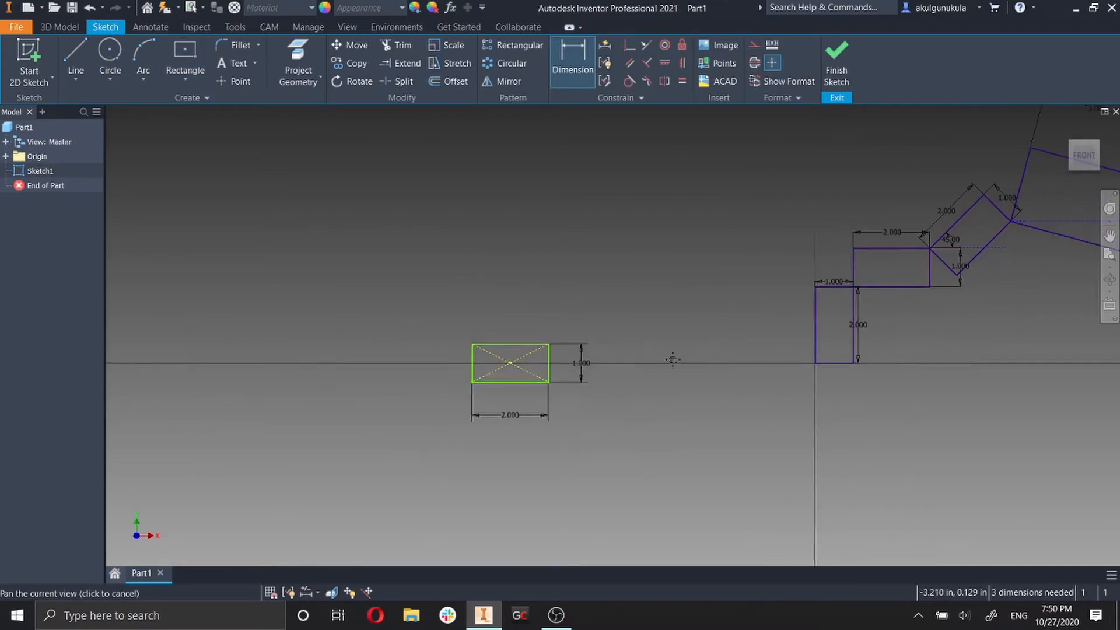
pyautogui.click(551, 362)
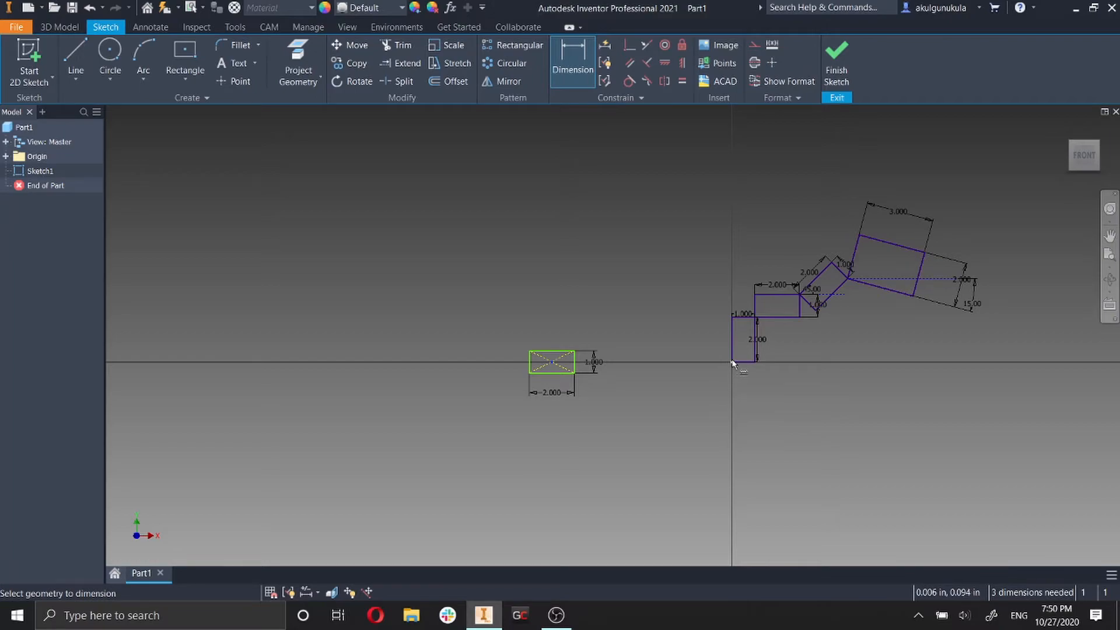
pyautogui.click(732, 367)
pyautogui.click(637, 437)
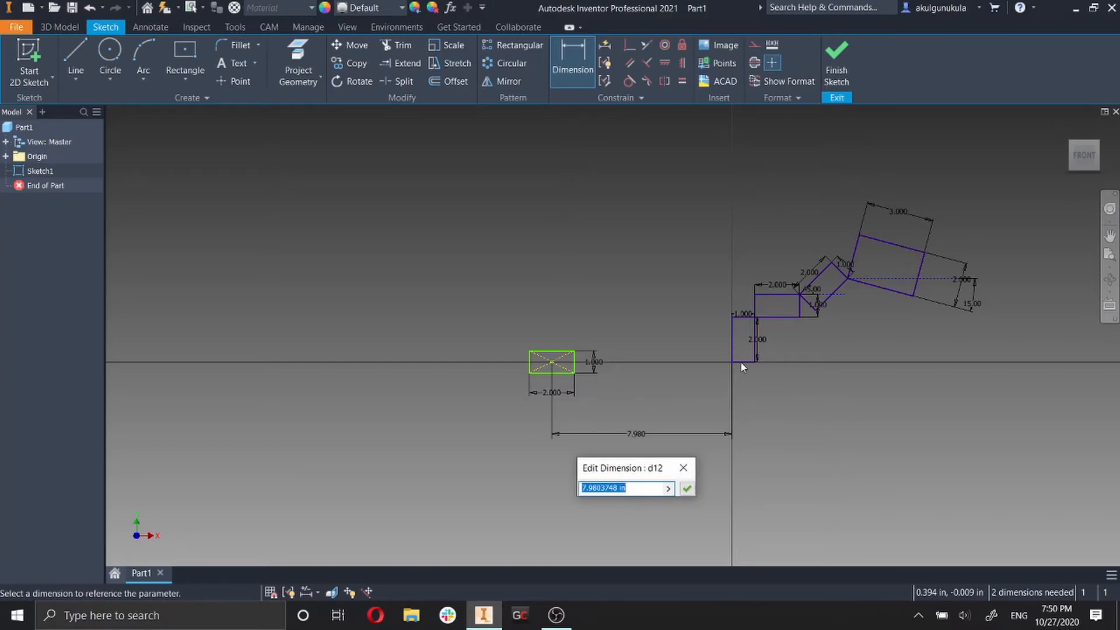
pyautogui.write('2')
pyautogui.press('Return')
# Test the center rectangle's remaining freedom by moving its centre point slightly down and to the right.
pyautogui.scroll(-10, 822, 362)
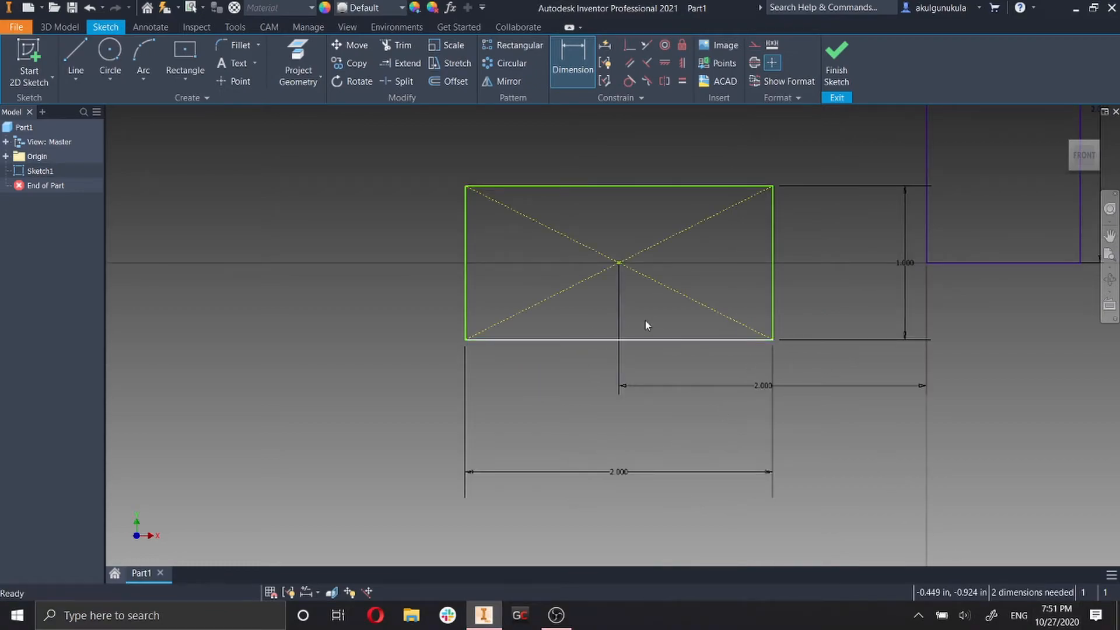
pyautogui.press('Escape')
pyautogui.moveTo(619, 263); pyautogui.dragTo(653, 333)
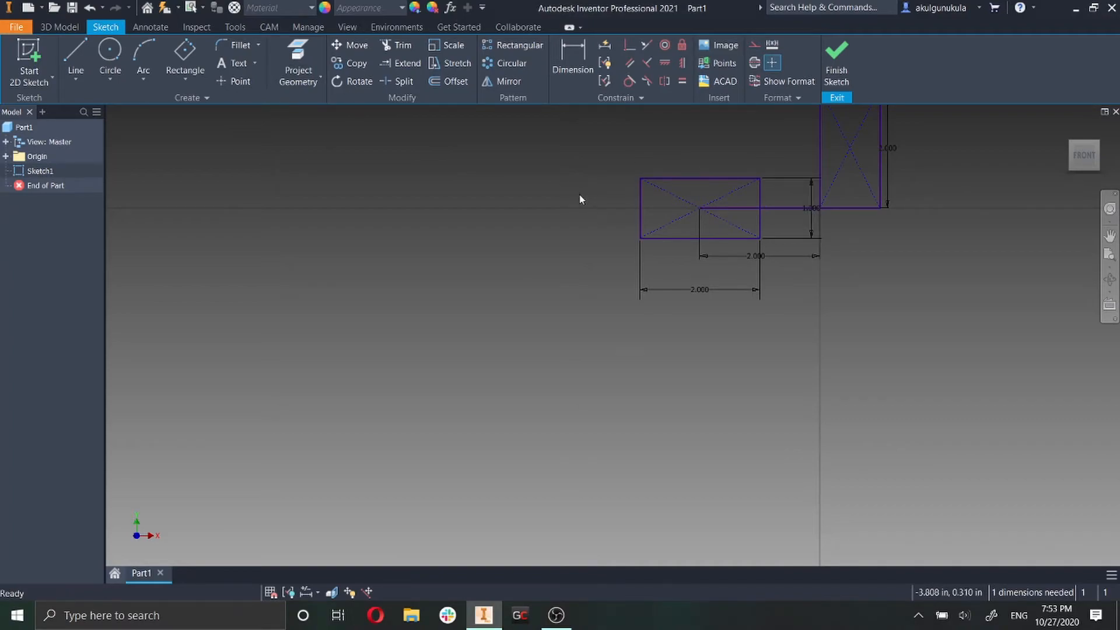
# Sketch another two-point center rectangle below and left of the previous one, and dimension it 2 in high and 3 in wide.
pyautogui.click(174, 54)
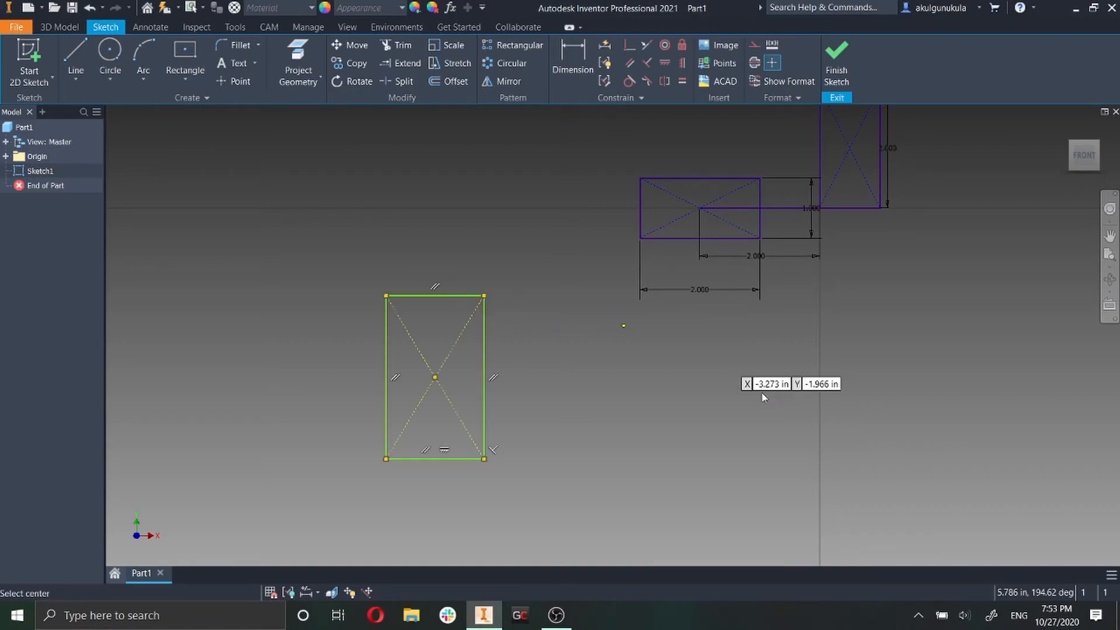
pyautogui.click(586, 55)
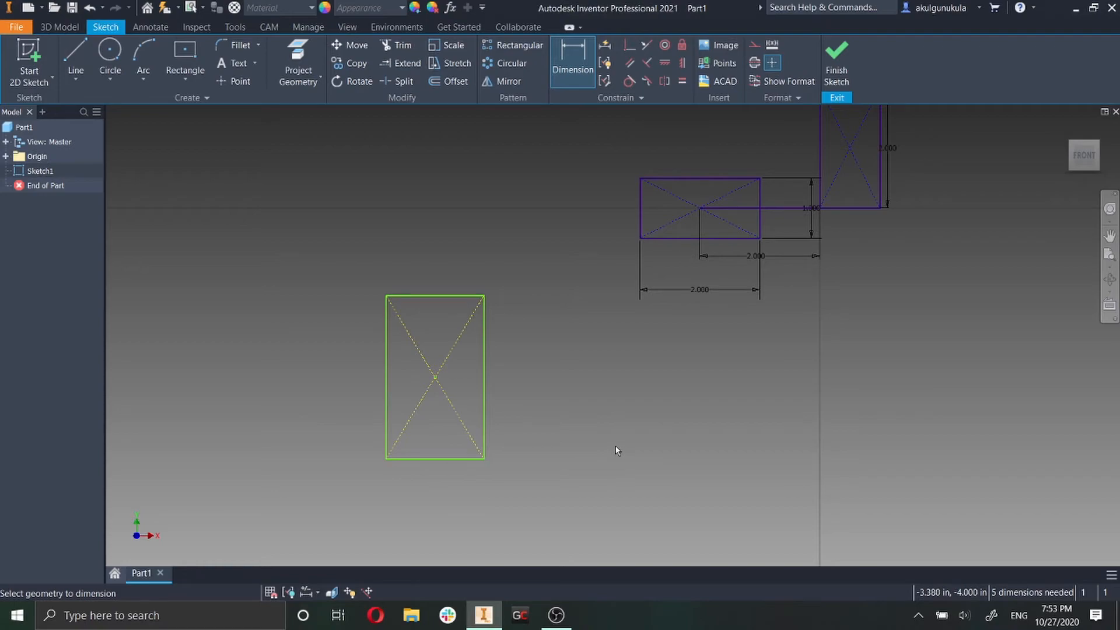
pyautogui.click(483, 371)
pyautogui.click(567, 377)
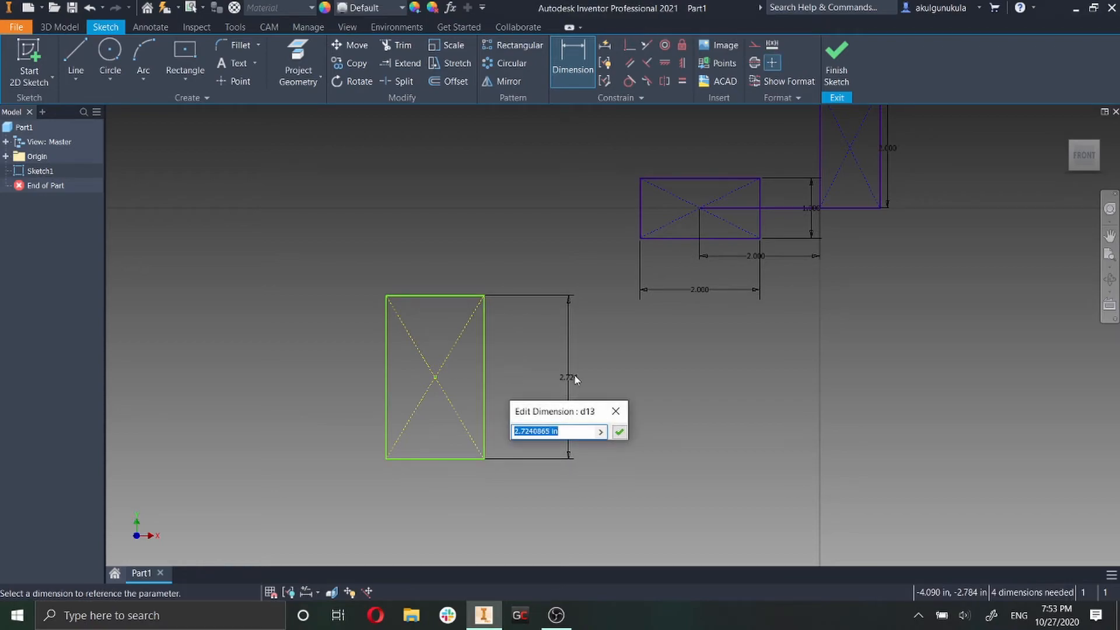
pyautogui.write('2')
pyautogui.press('Return')
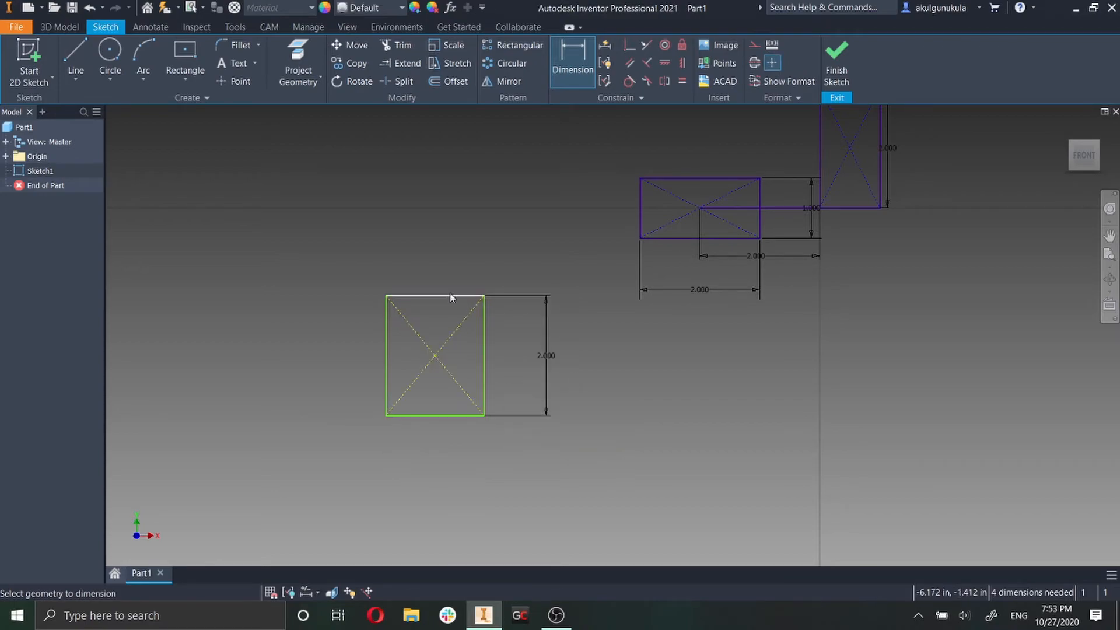
pyautogui.click(449, 296)
pyautogui.click(456, 267)
pyautogui.write('3')
pyautogui.press('Return')
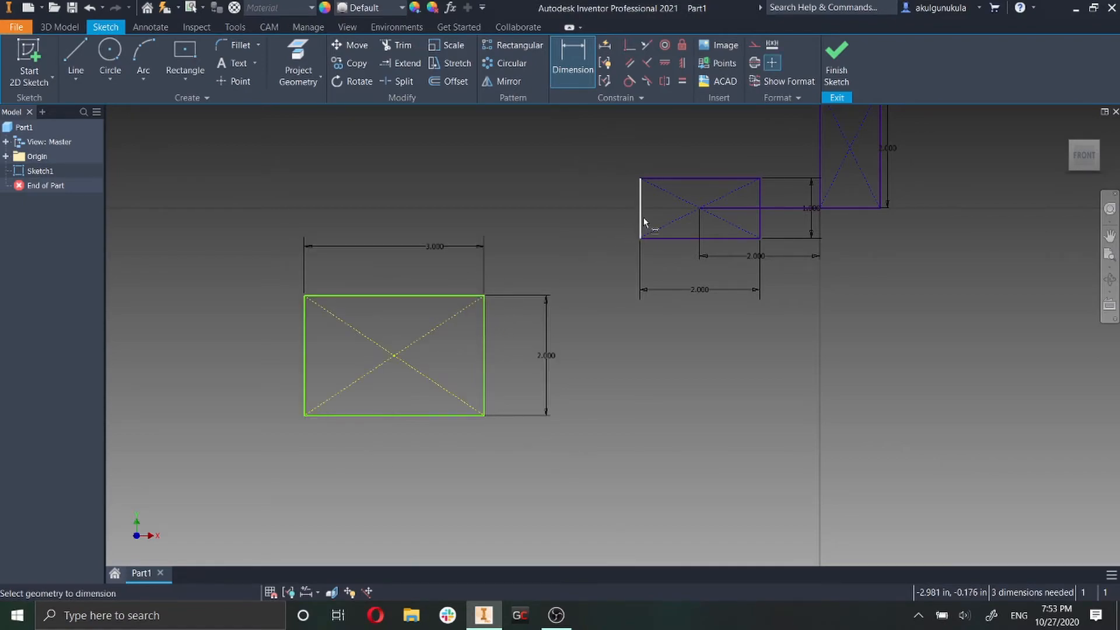
# Set the horizontal distance between the small center rectangle's left edge and the new rectangle's right edge to 1 in.
pyautogui.click(644, 221)
pyautogui.click(484, 301)
pyautogui.click(543, 146)
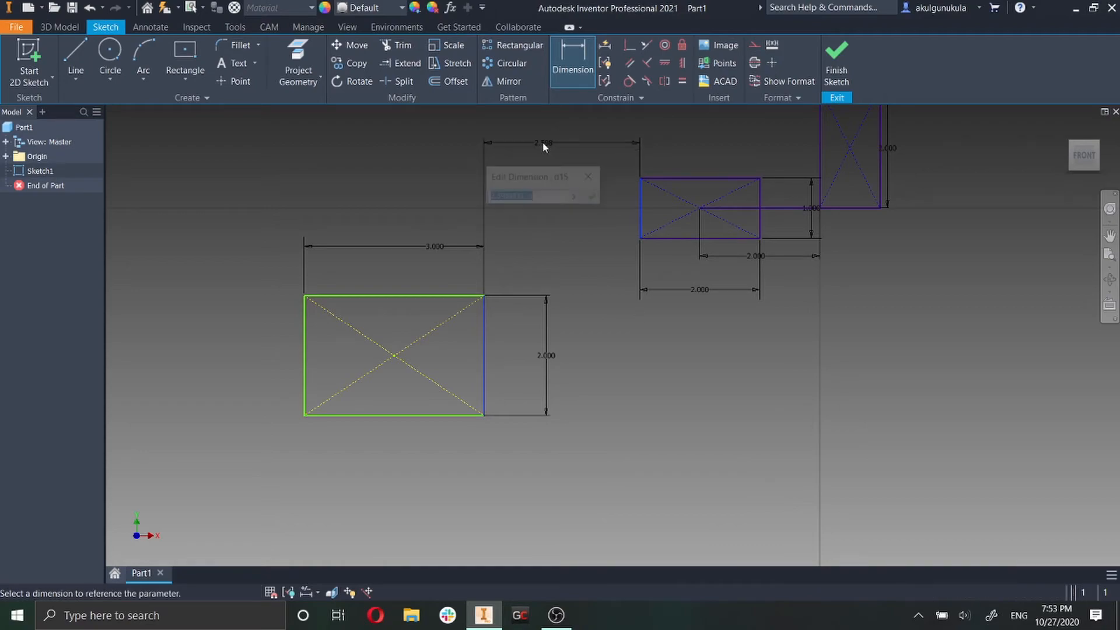
pyautogui.write('1')
pyautogui.press('Return')
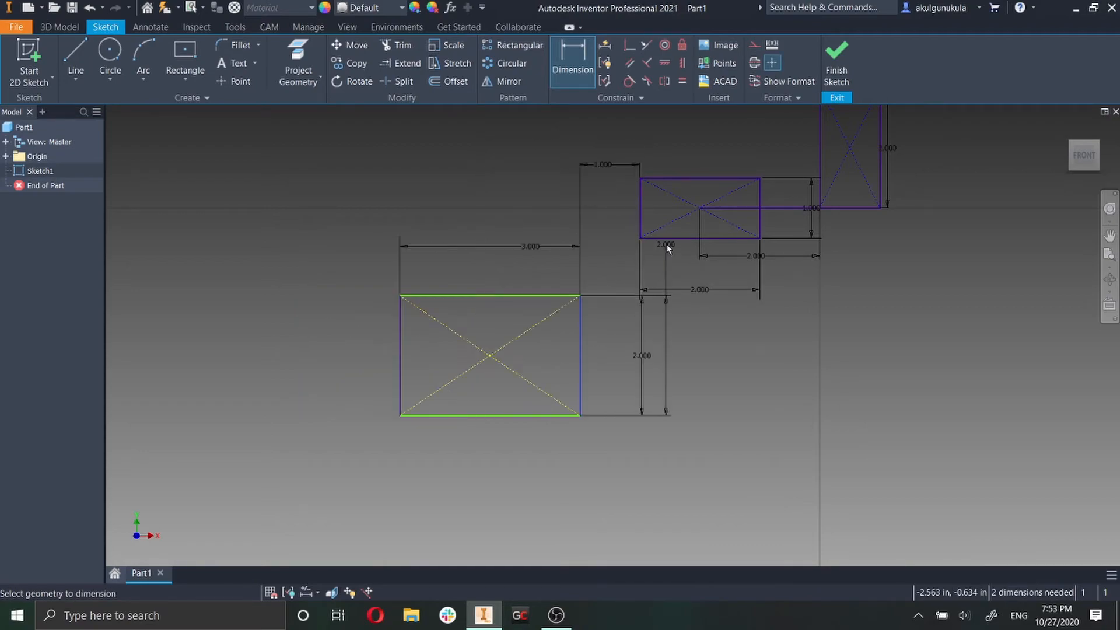
# Set the vertical distance between the small center rectangle's bottom edge and the larger center rectangle's top edge to 0.
pyautogui.click(650, 239)
pyautogui.click(560, 297)
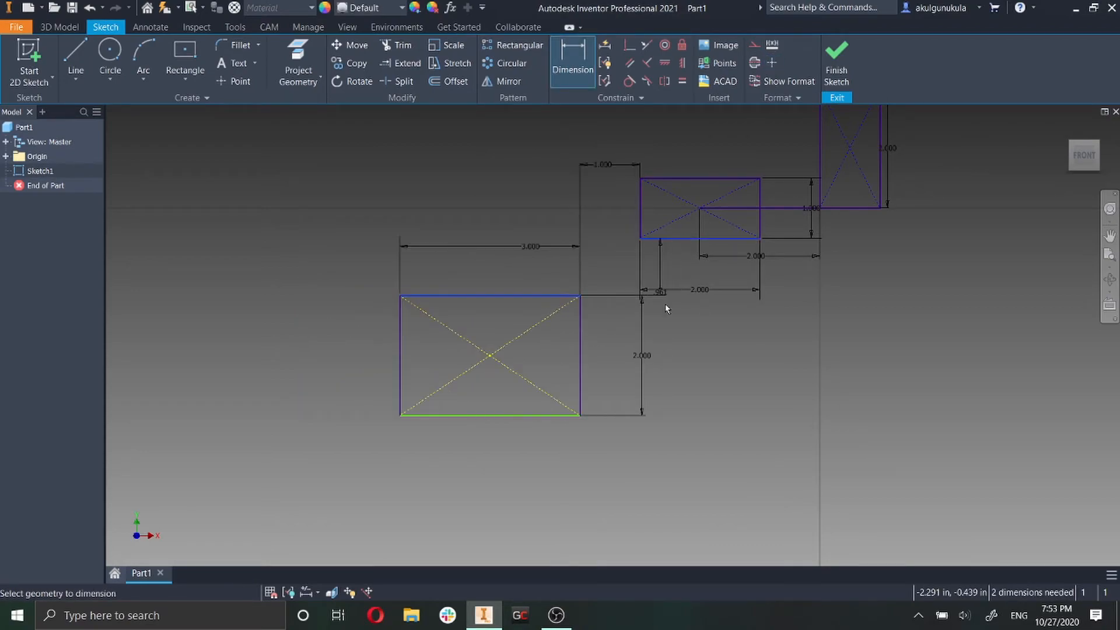
pyautogui.click(886, 274)
pyautogui.write('0')
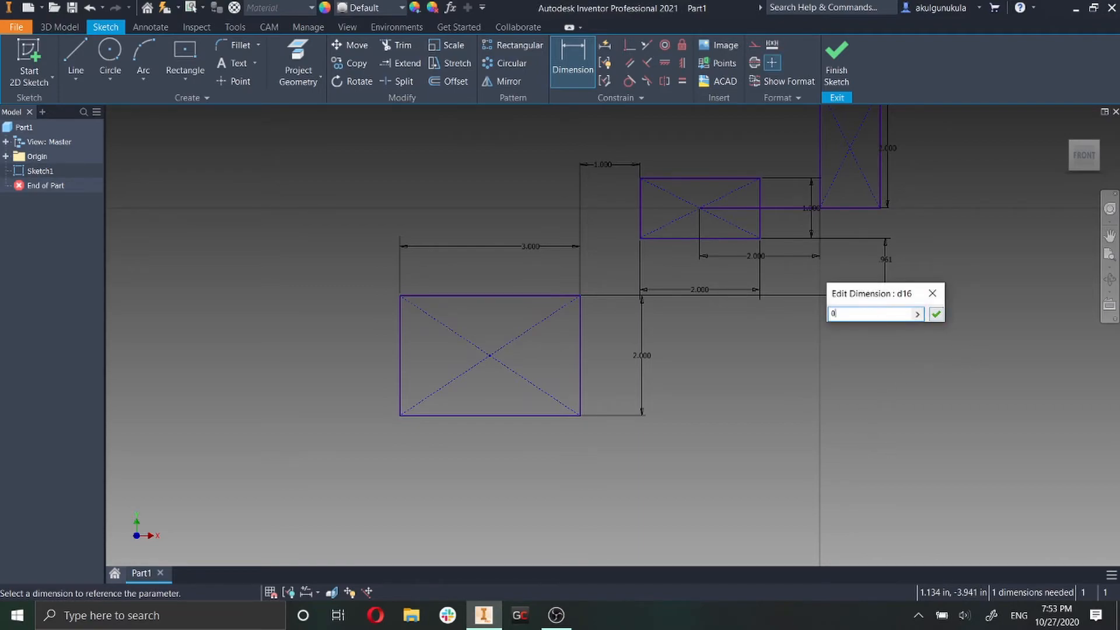
pyautogui.press('Return')
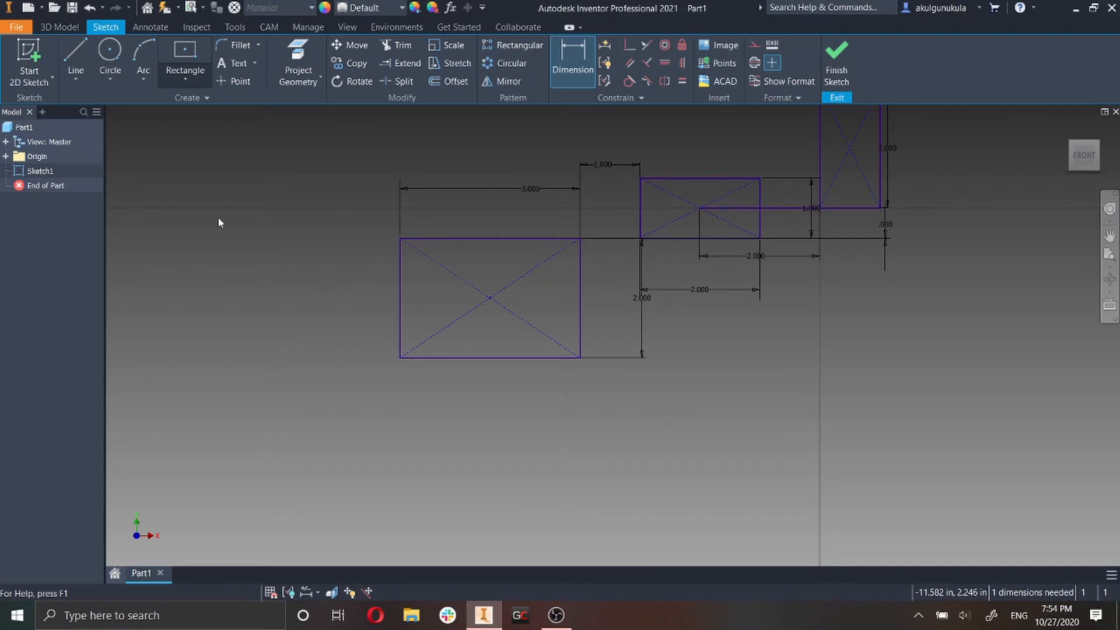
# Sketch a tilted three-point center rectangle, about 7.7 in by 4 in, centred below the 3 in wide center rectangle.
pyautogui.click(185, 79)
pyautogui.click(151, 190)
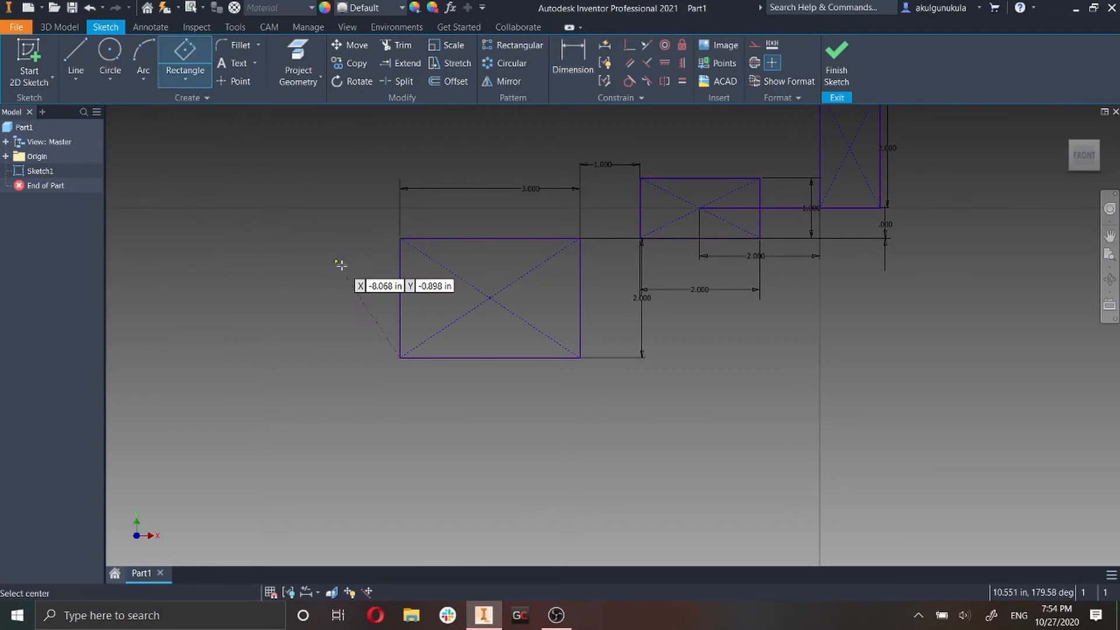
pyautogui.scroll(-2, 551, 466)
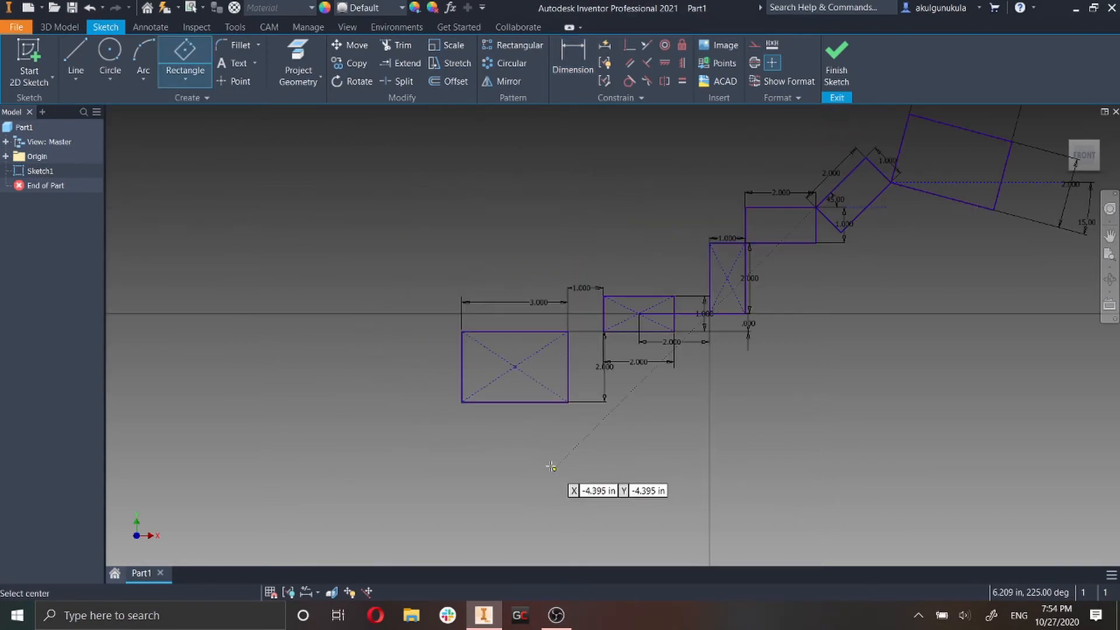
pyautogui.scroll(2, 551, 467)
pyautogui.moveTo(576, 408); pyautogui.dragTo(630, 325, button='middle')
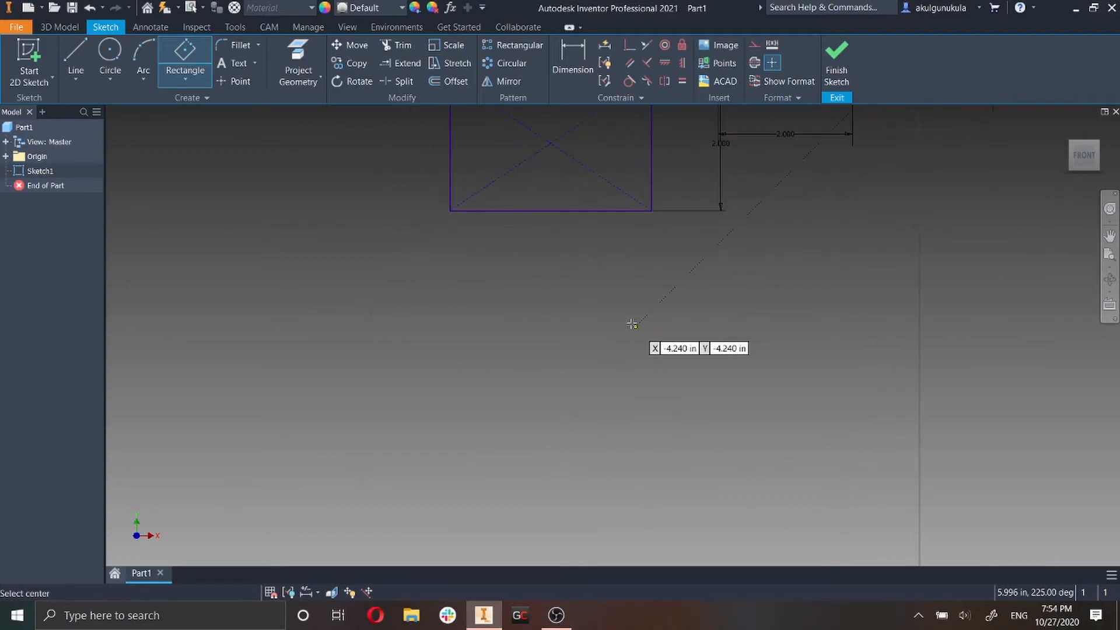
pyautogui.click(568, 373)
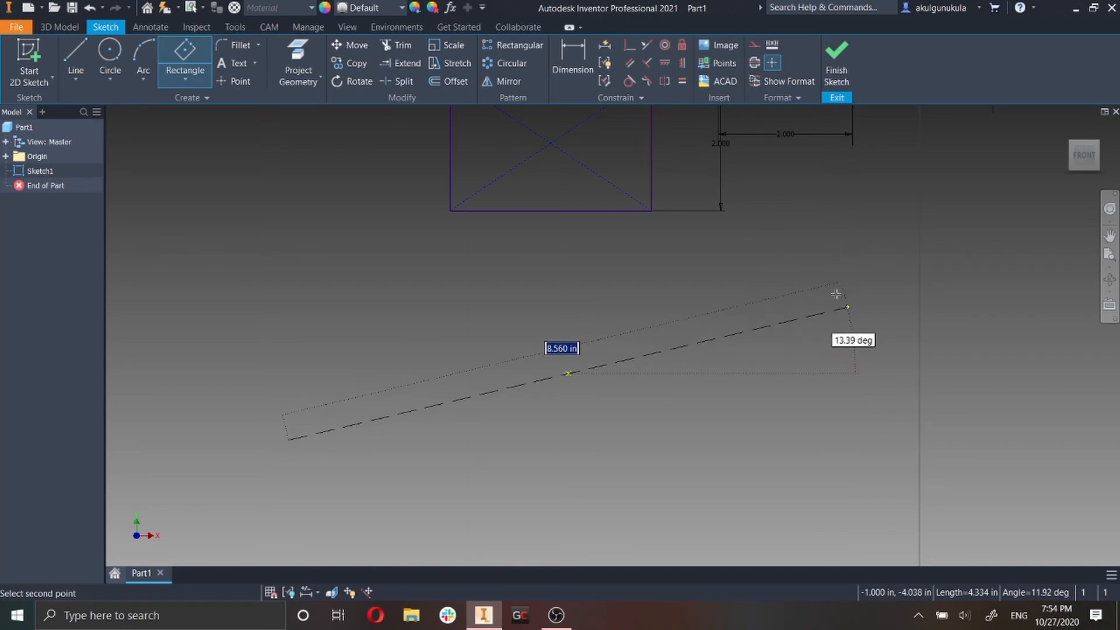
pyautogui.click(799, 257)
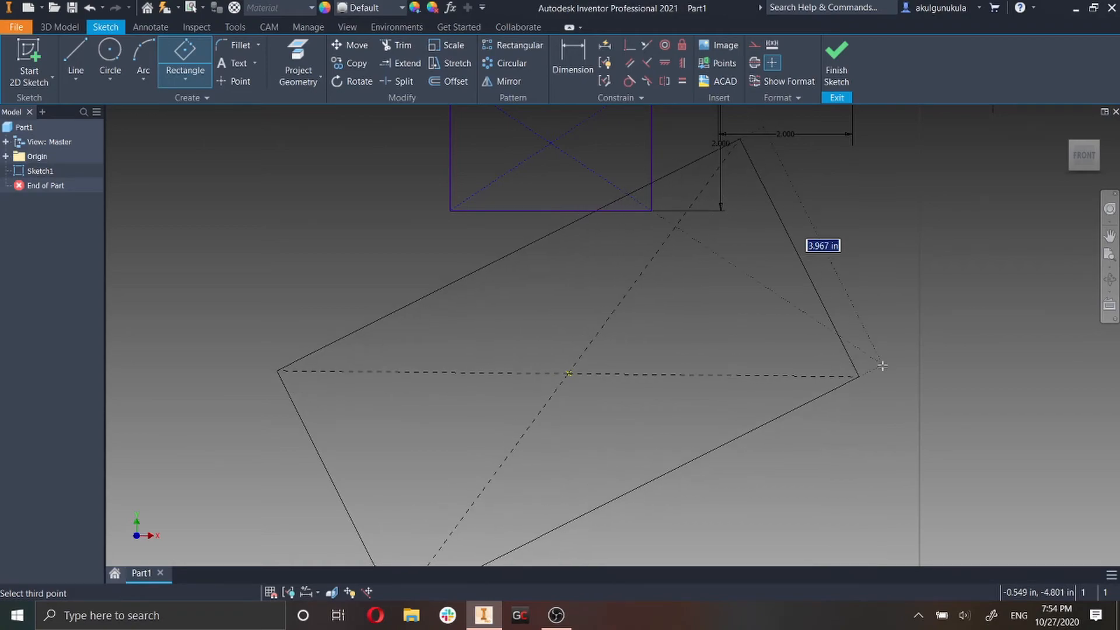
pyautogui.click(864, 382)
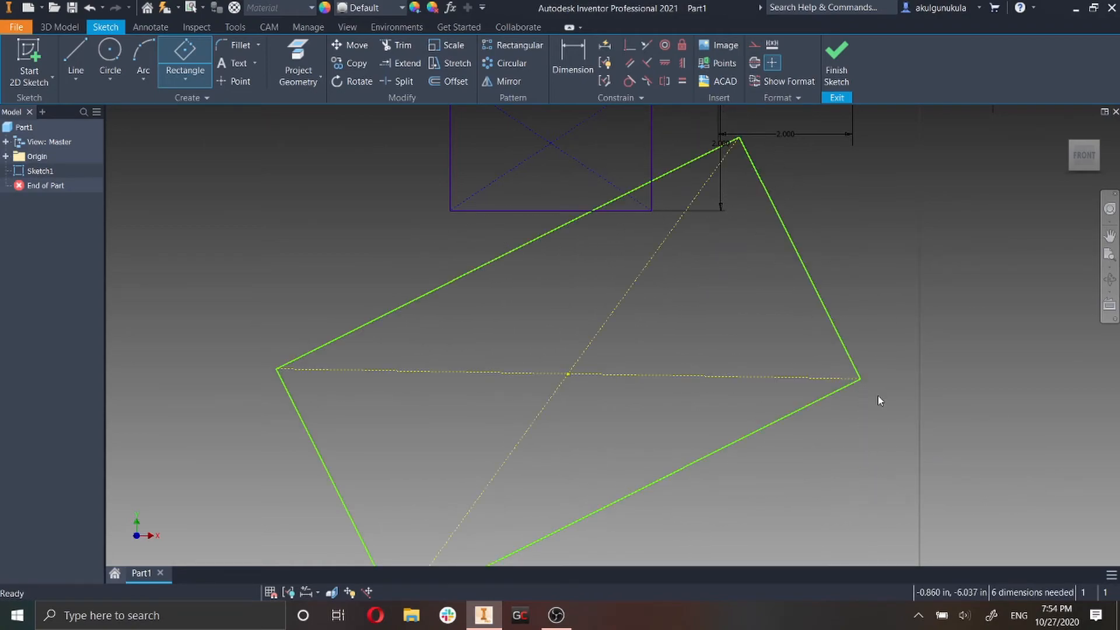
# Dimension the tilted rectangle's short side to 2 in and its long side to 4 in.
pyautogui.scroll(-3, 877, 395)
pyautogui.scroll(3, 910, 408)
pyautogui.scroll(-3, 768, 338)
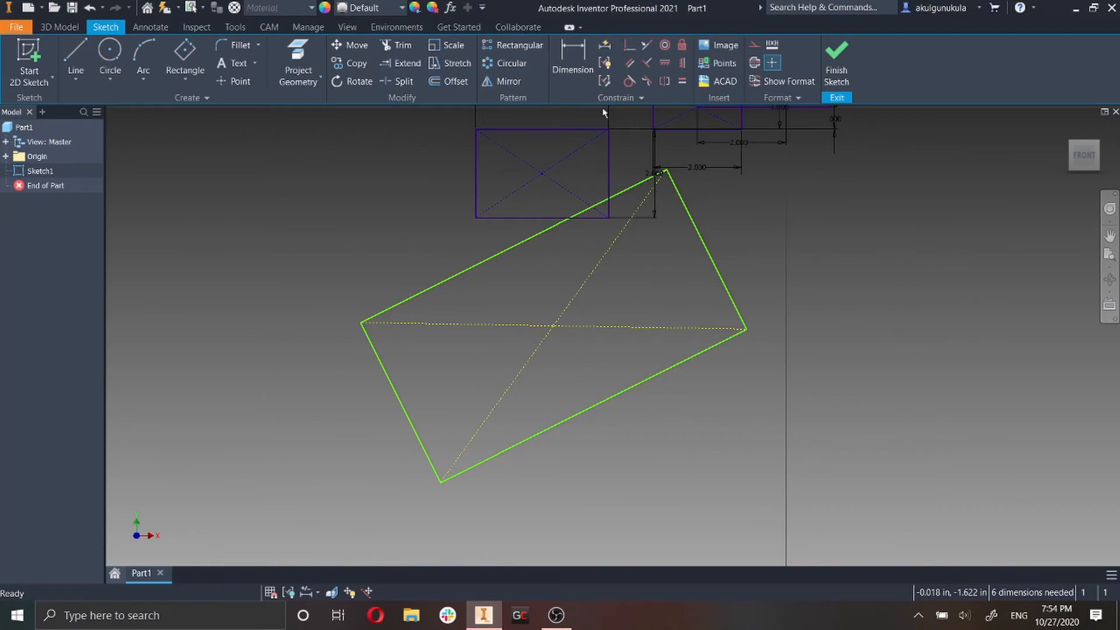
pyautogui.click(579, 73)
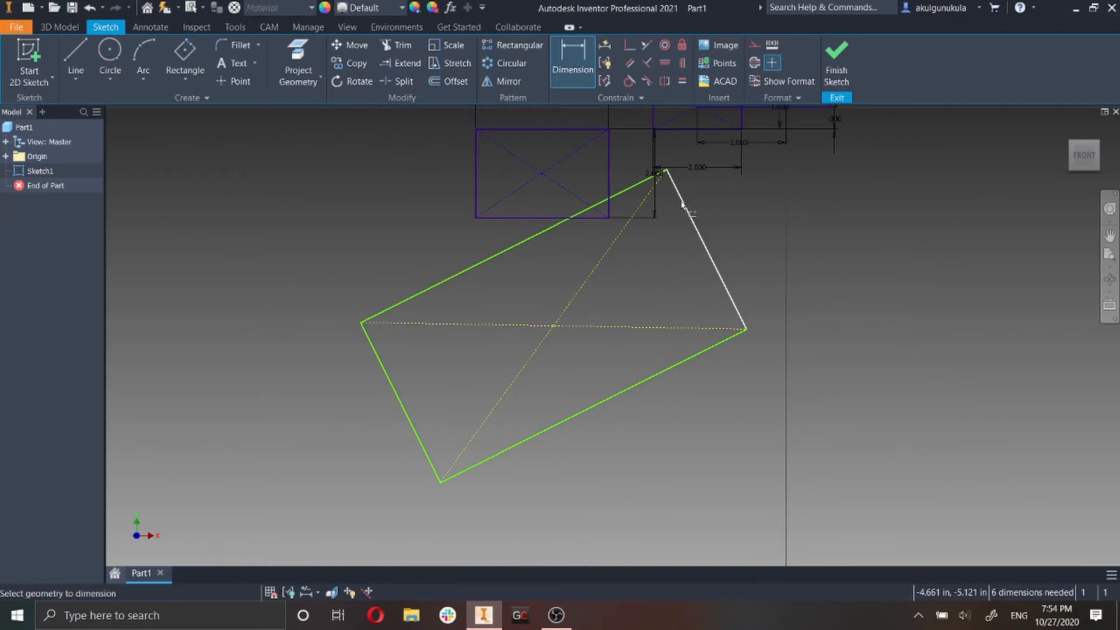
pyautogui.click(401, 409)
pyautogui.click(283, 444)
pyautogui.write('2')
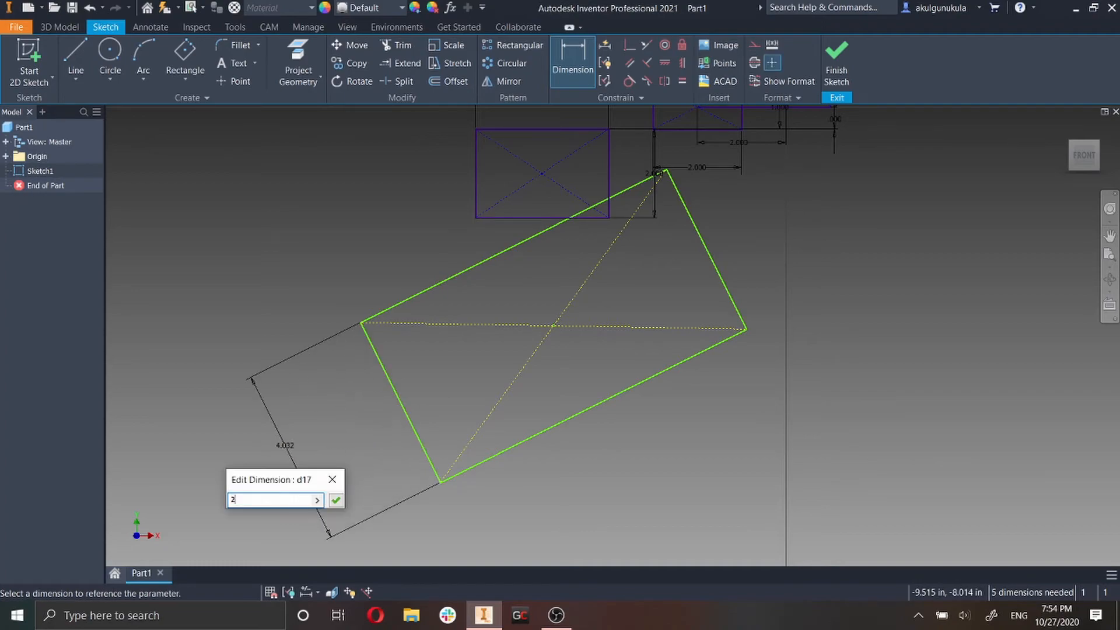
pyautogui.press('Return')
pyautogui.click(495, 258)
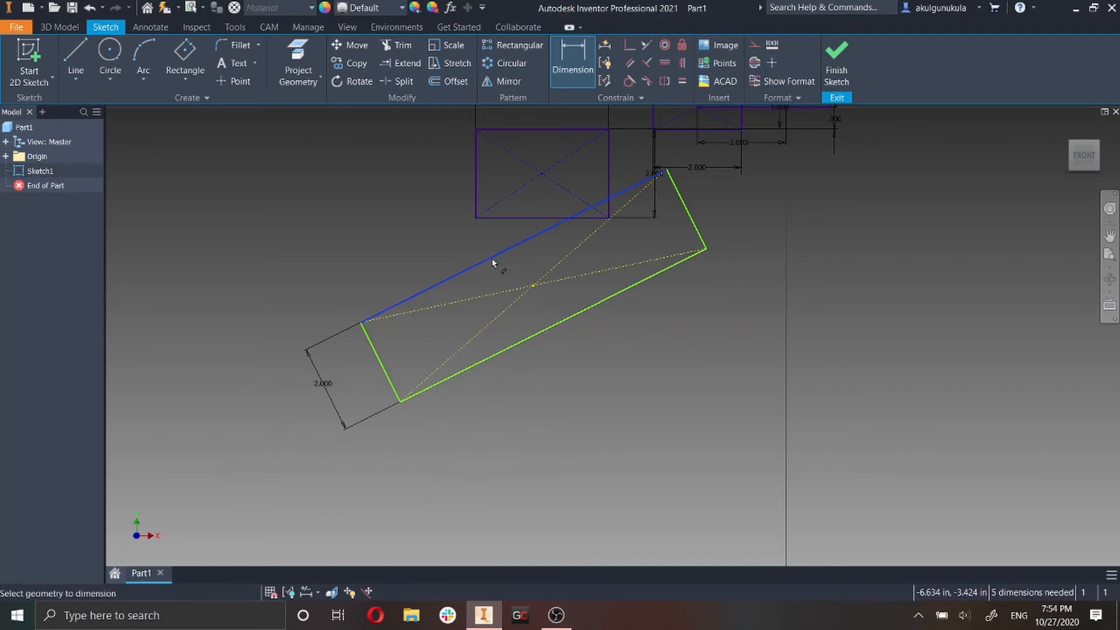
pyautogui.click(596, 404)
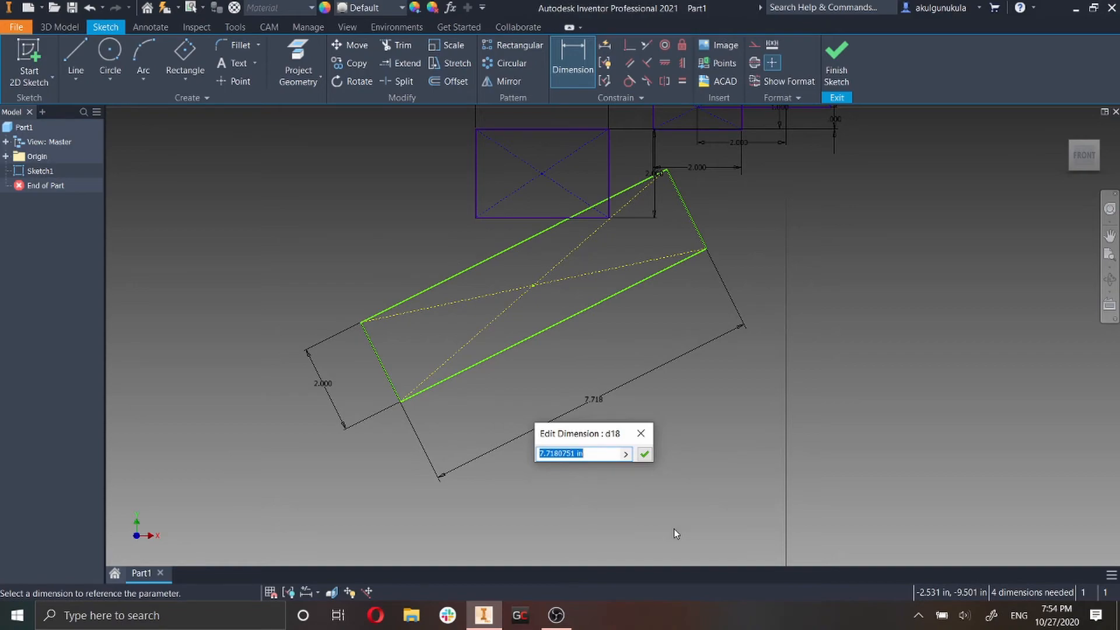
pyautogui.write('4')
pyautogui.press('Return')
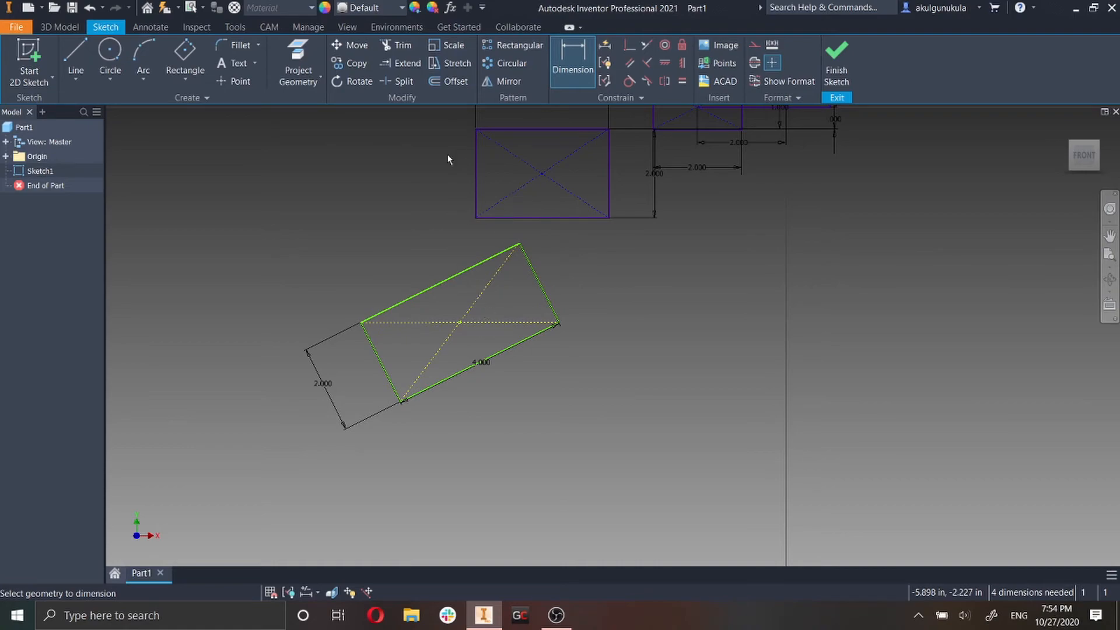
# Draw a horizontal line rightward from the tilted rectangle's lowest corner and convert it to construction geometry.
pyautogui.press('l')
pyautogui.click(402, 401)
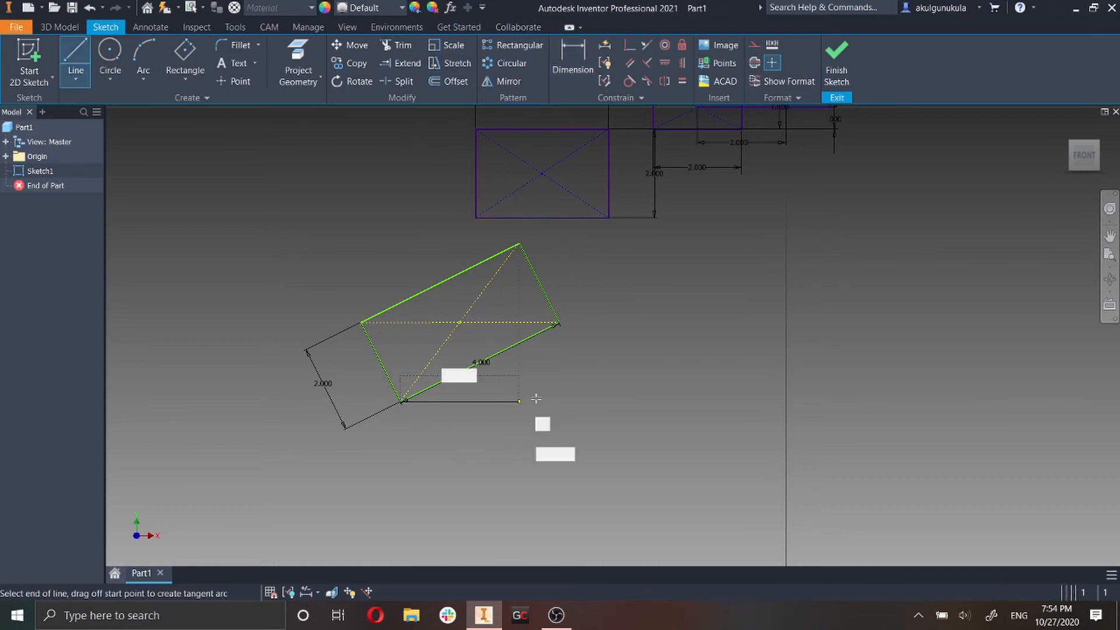
pyautogui.click(626, 401)
pyautogui.press('Escape')
pyautogui.rightClick(581, 403)
pyautogui.click(609, 403)
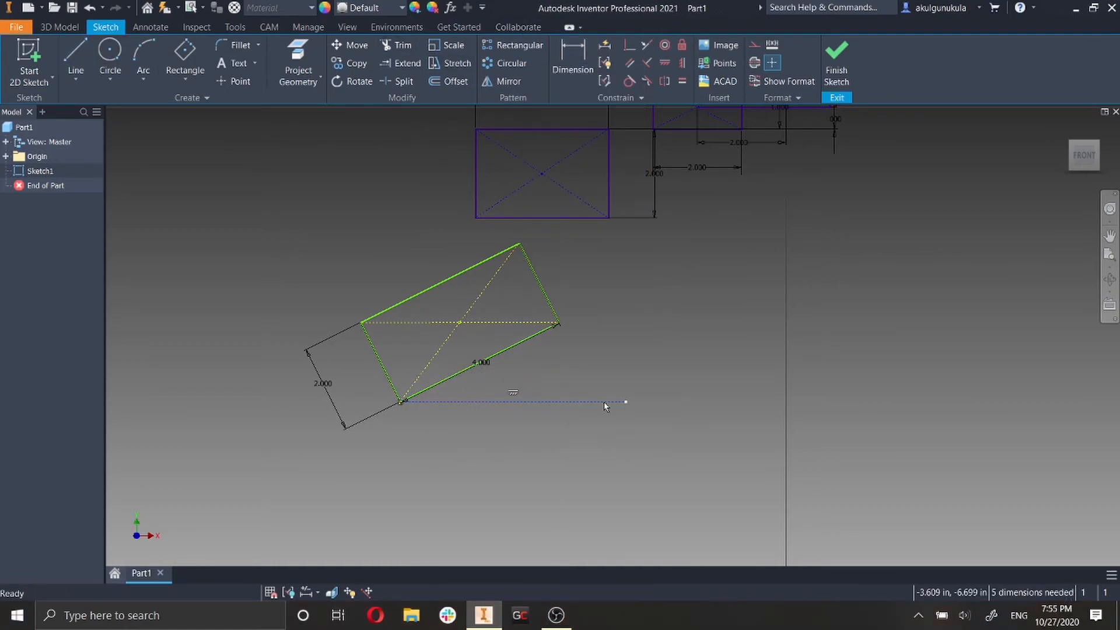
pyautogui.click(634, 373)
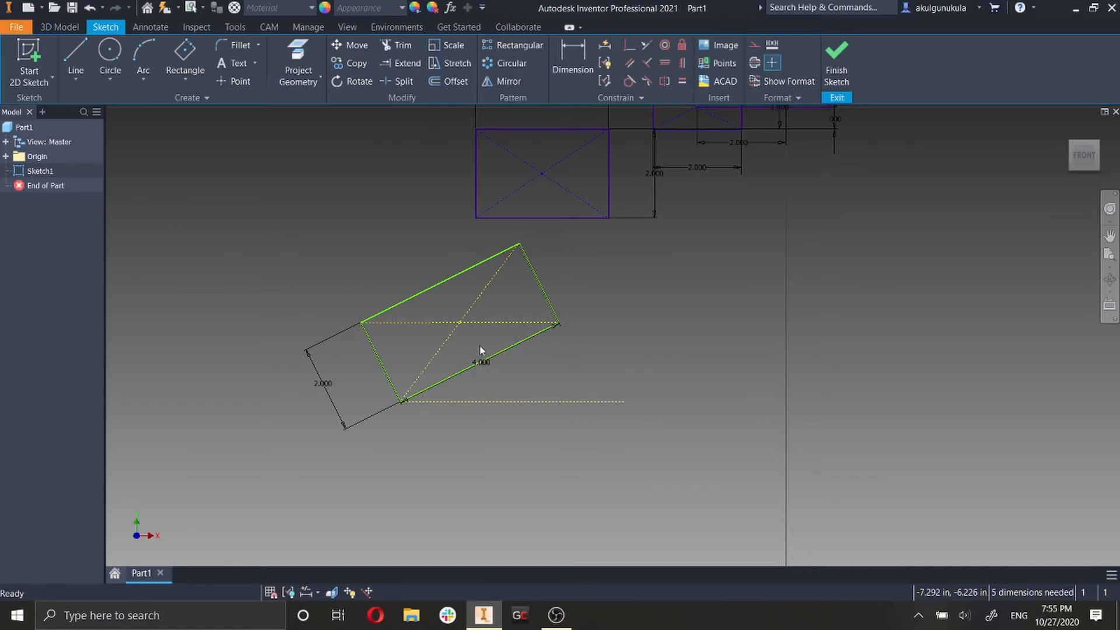
# Set the angle between the horizontal construction line and the tilted rectangle's lower long edge to 60 degrees.
pyautogui.click(572, 61)
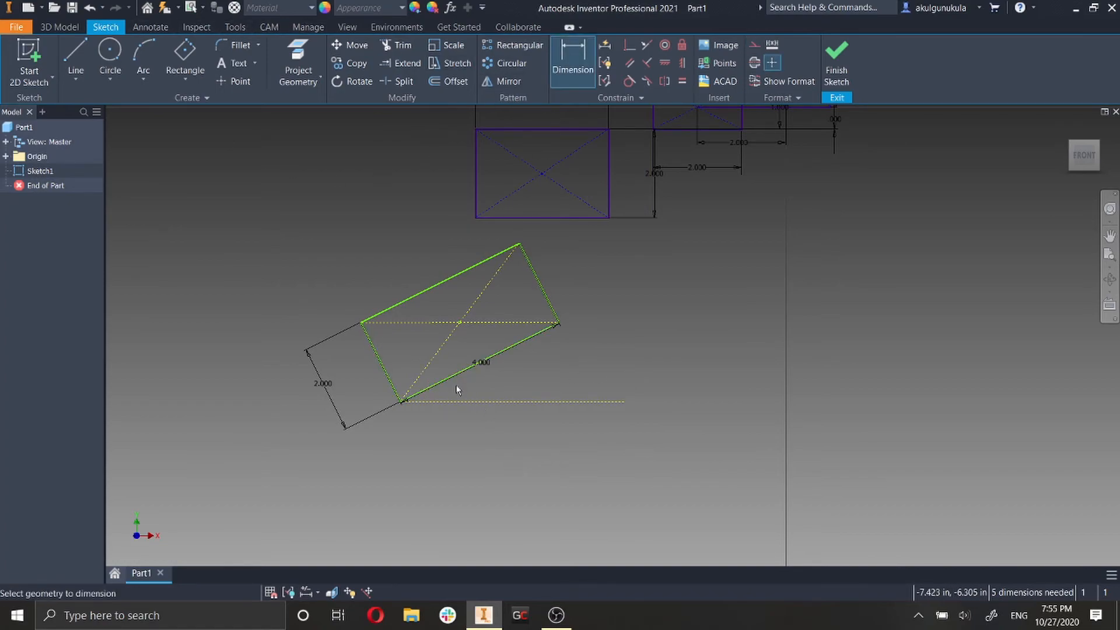
pyautogui.click(477, 401)
pyautogui.click(555, 375)
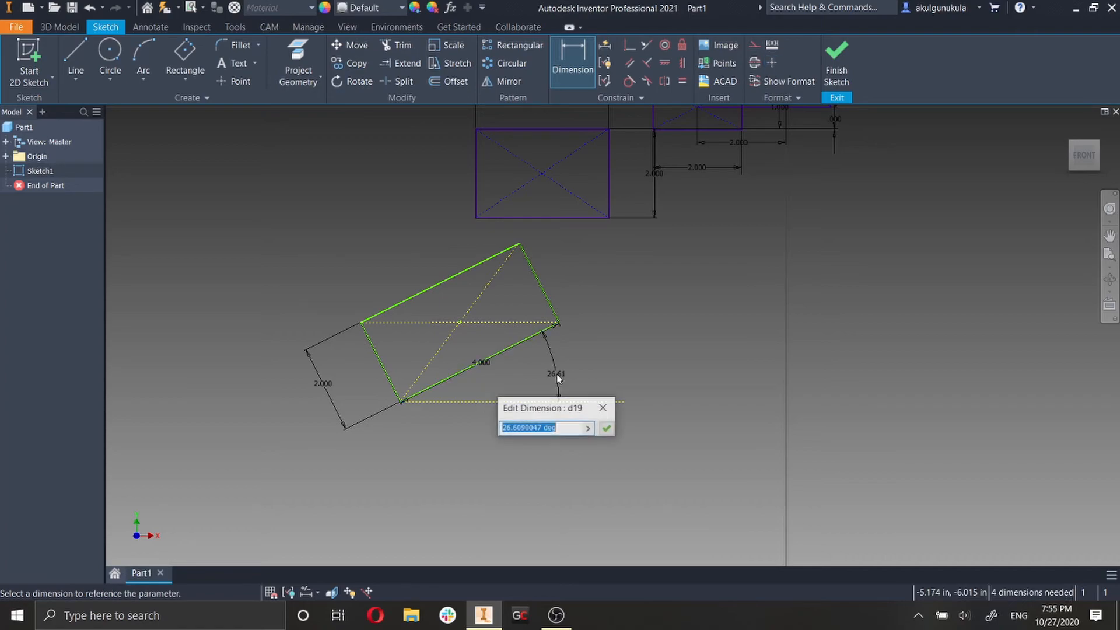
pyautogui.write('60')
pyautogui.press('Return')
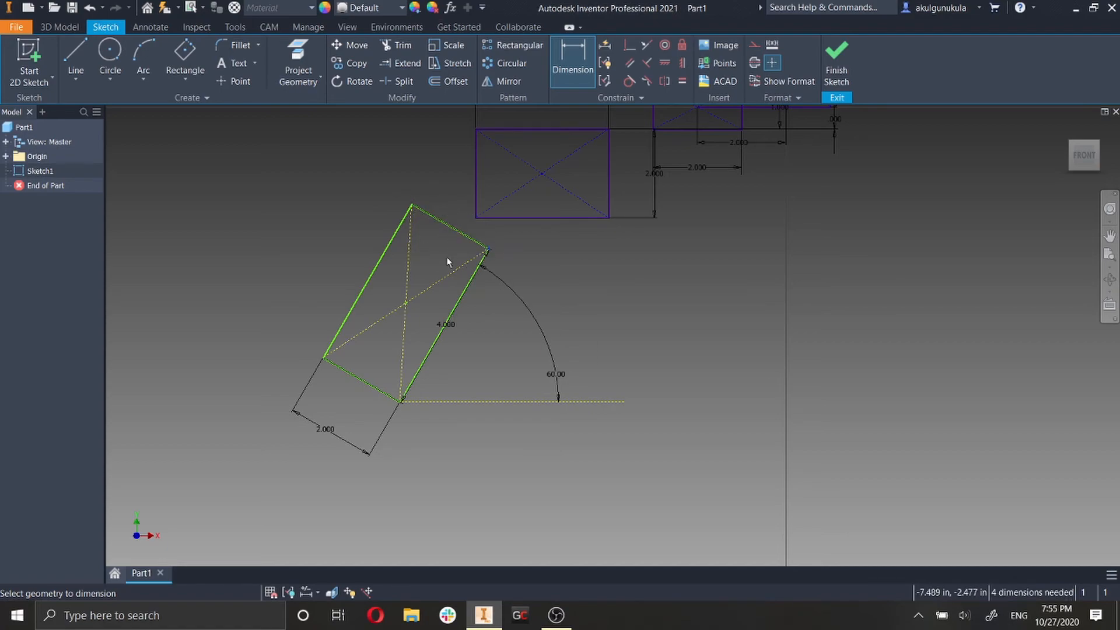
# Move the tilted rectangle so its upper right corner coincides with the 3 in wide rectangle's lower left corner.
pyautogui.click(406, 302)
pyautogui.press('Escape')
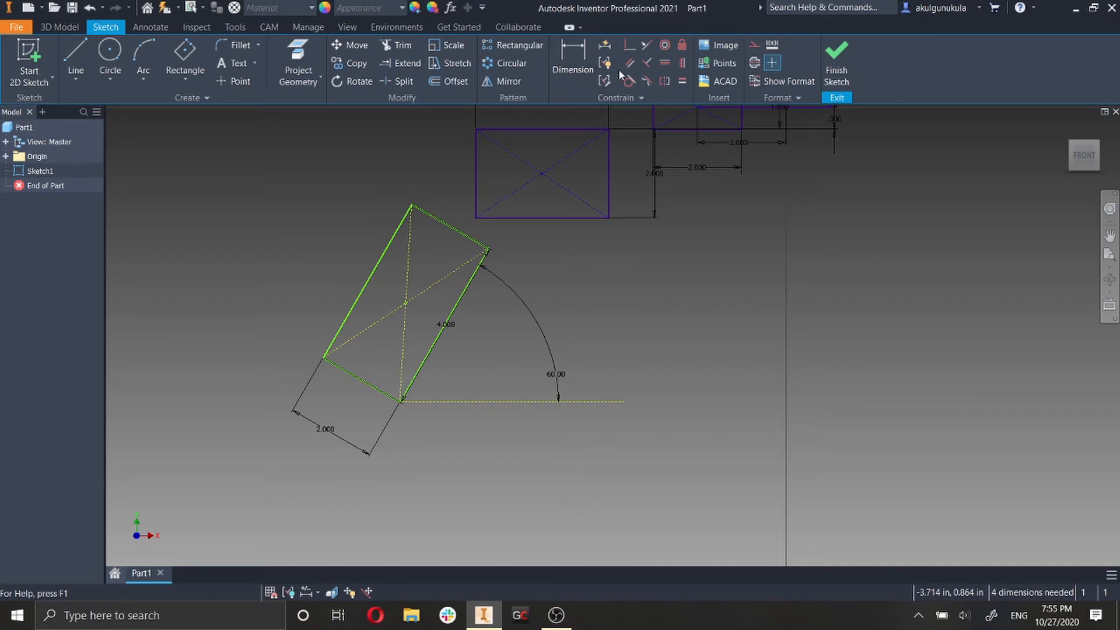
pyautogui.moveTo(451, 272); pyautogui.dragTo(442, 297)
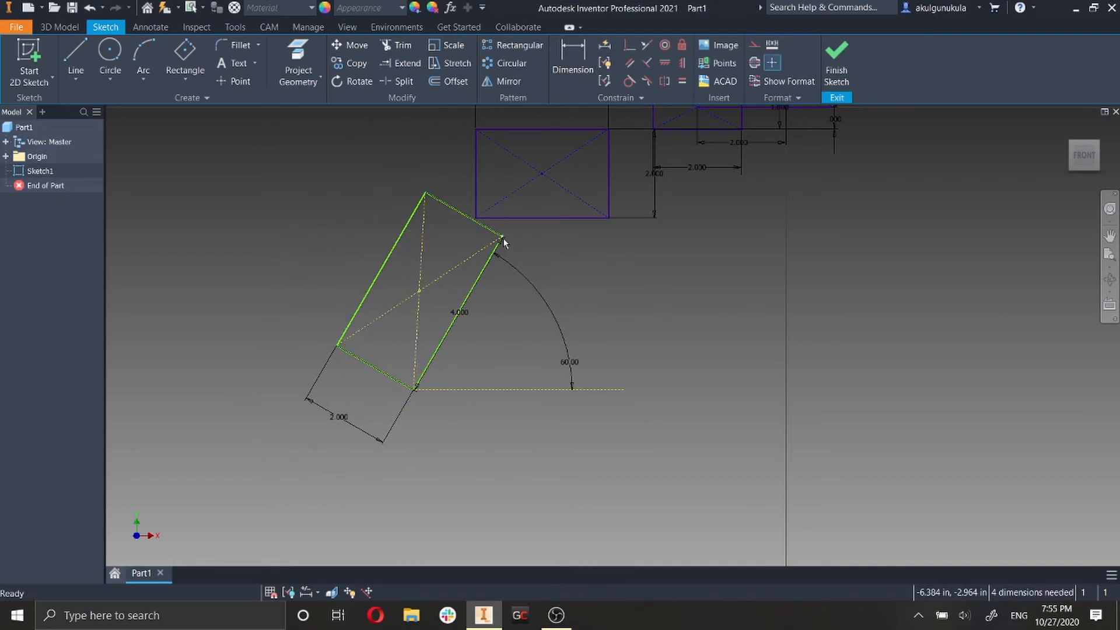
pyautogui.moveTo(501, 238); pyautogui.dragTo(478, 222)
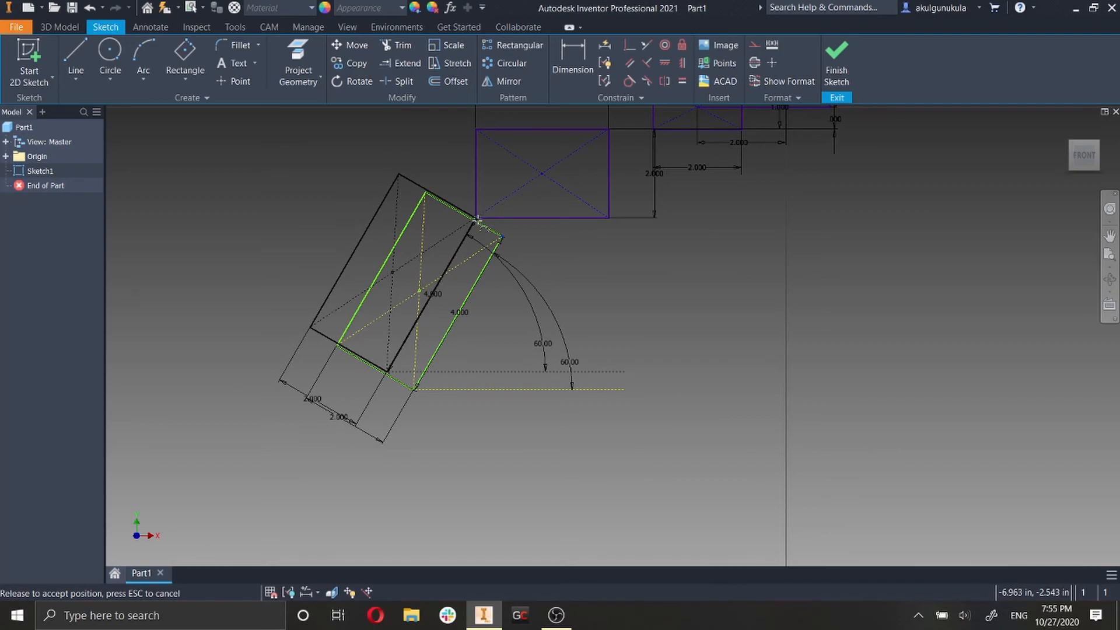
pyautogui.moveTo(477, 220); pyautogui.dragTo(477, 221)
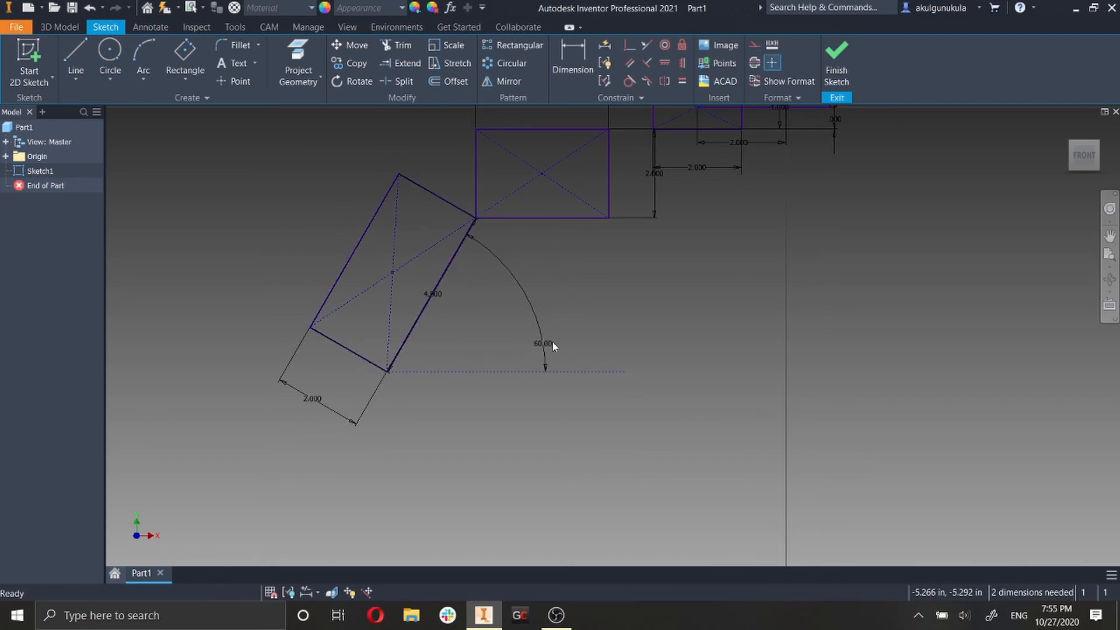
# Sketch another three-point center rectangle below the 60-degree one, 3 in long and 1 in wide at a 45-degree angle.
pyautogui.click(185, 82)
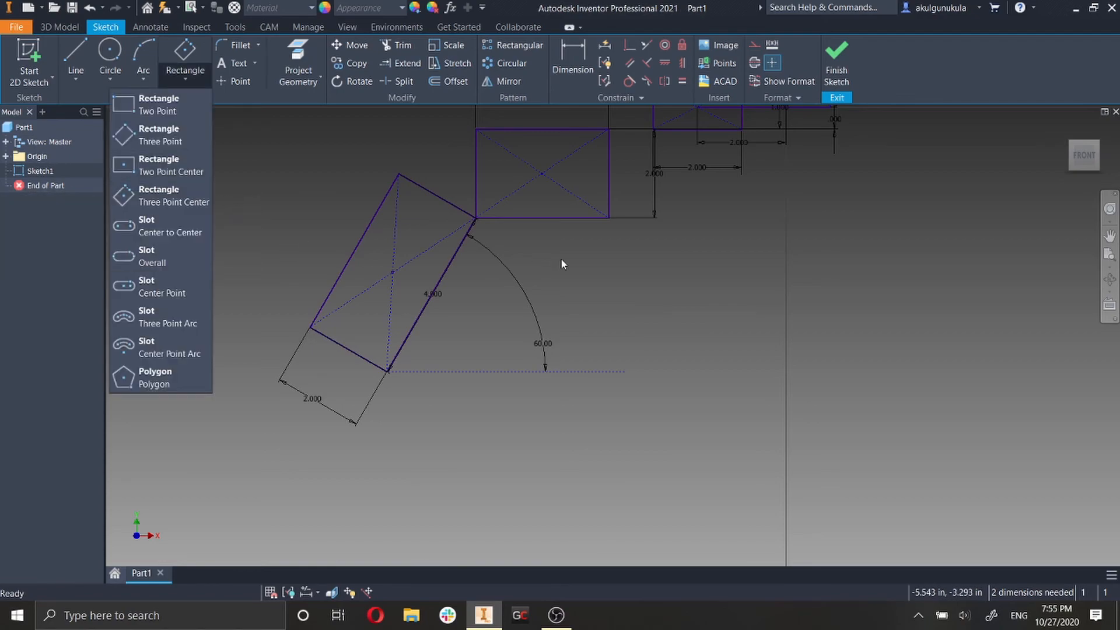
pyautogui.click(174, 196)
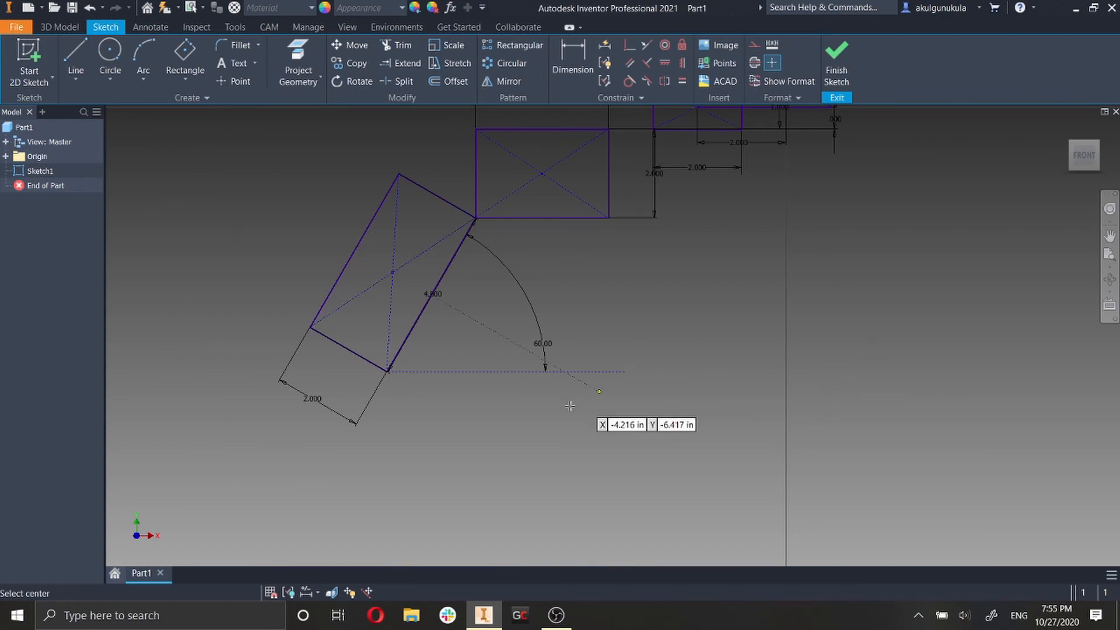
pyautogui.scroll(-3, 569, 406)
pyautogui.moveTo(570, 406); pyautogui.dragTo(645, 272, button='middle')
pyautogui.click(523, 328)
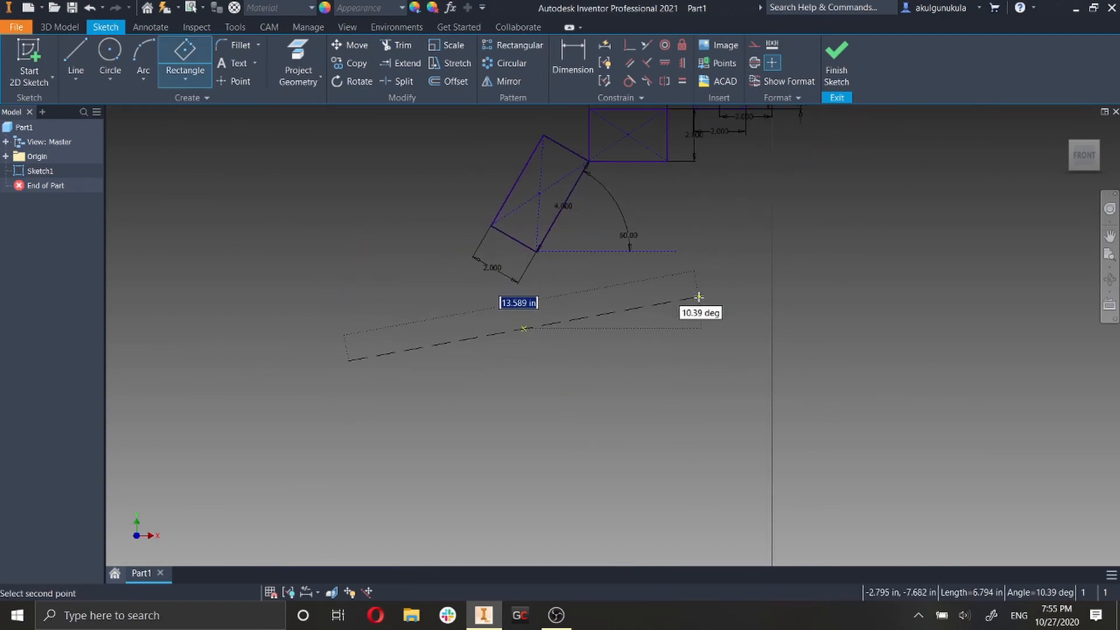
pyautogui.write('3')
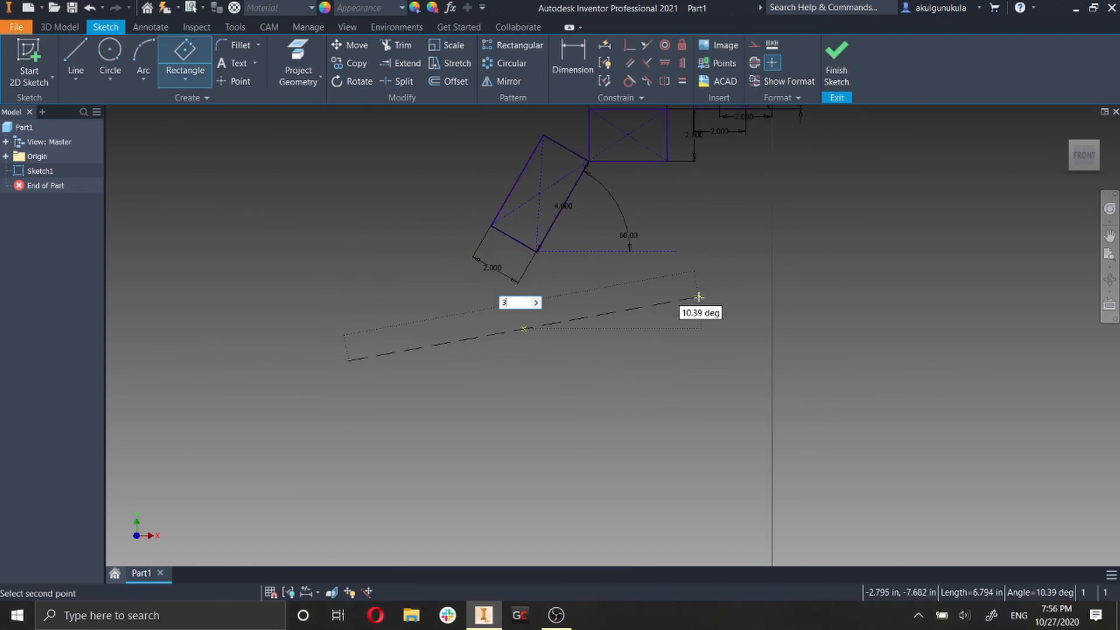
pyautogui.press('Tab')
pyautogui.write('45')
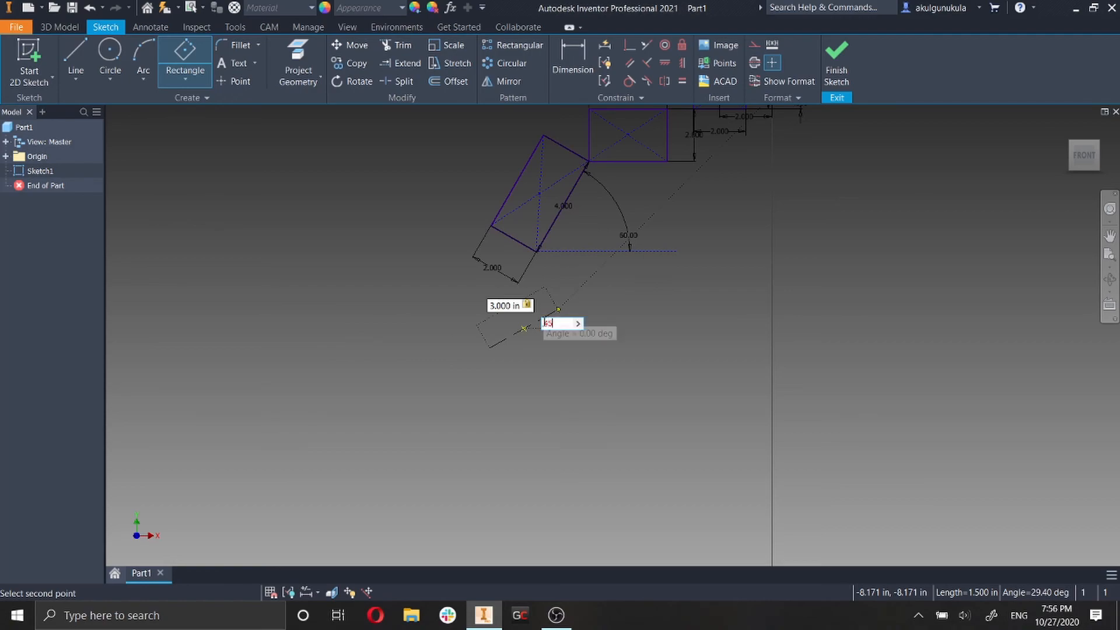
pyautogui.press('Return')
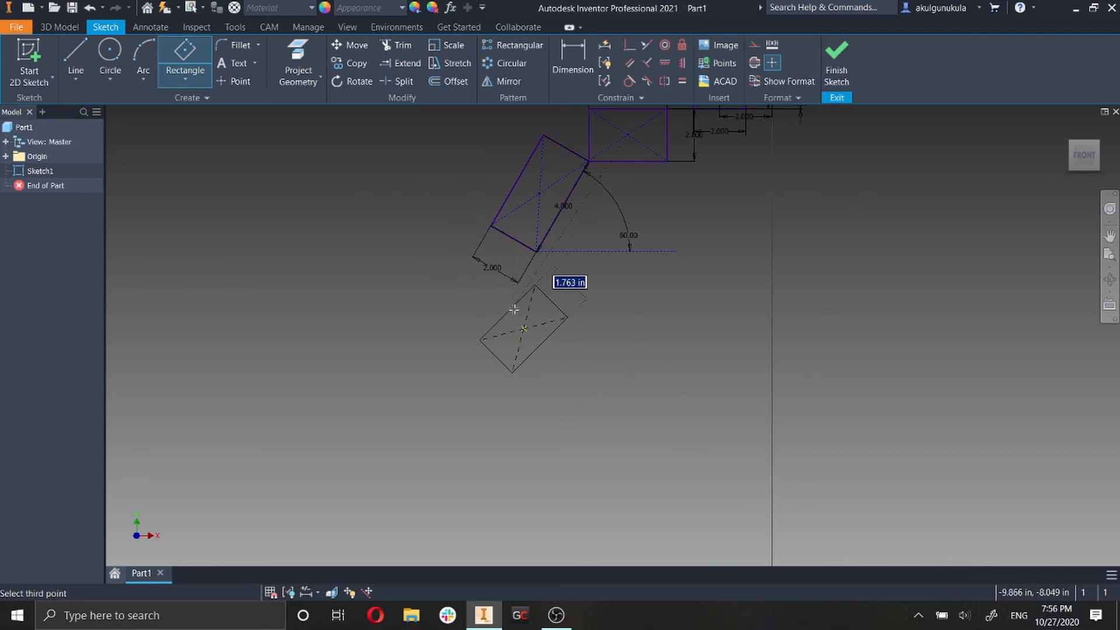
pyautogui.write('1')
pyautogui.press('Return')
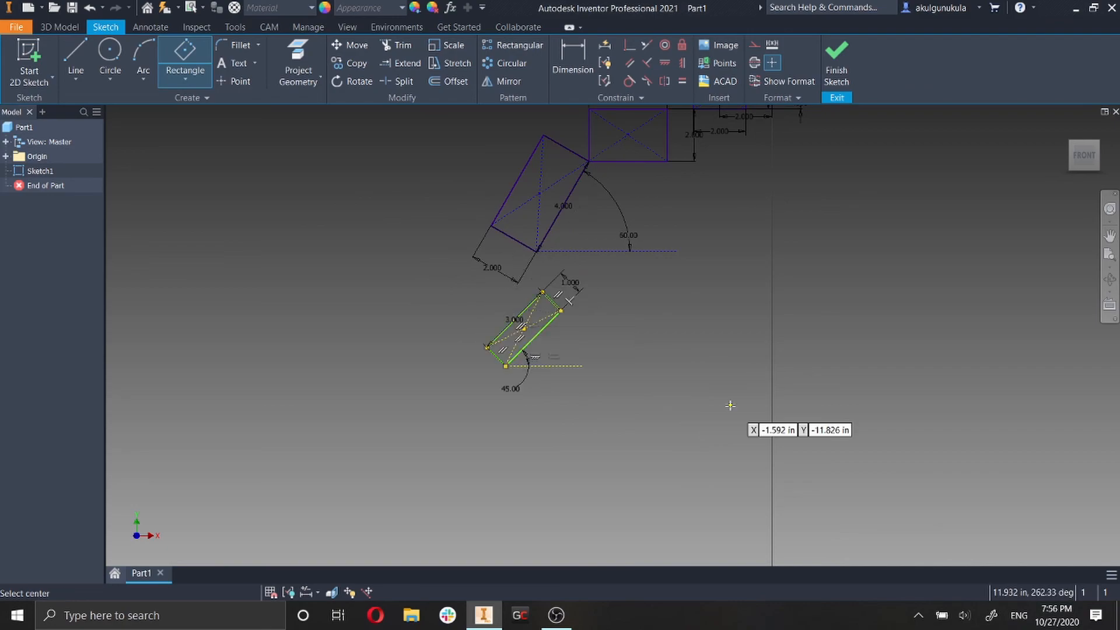
pyautogui.press('Escape')
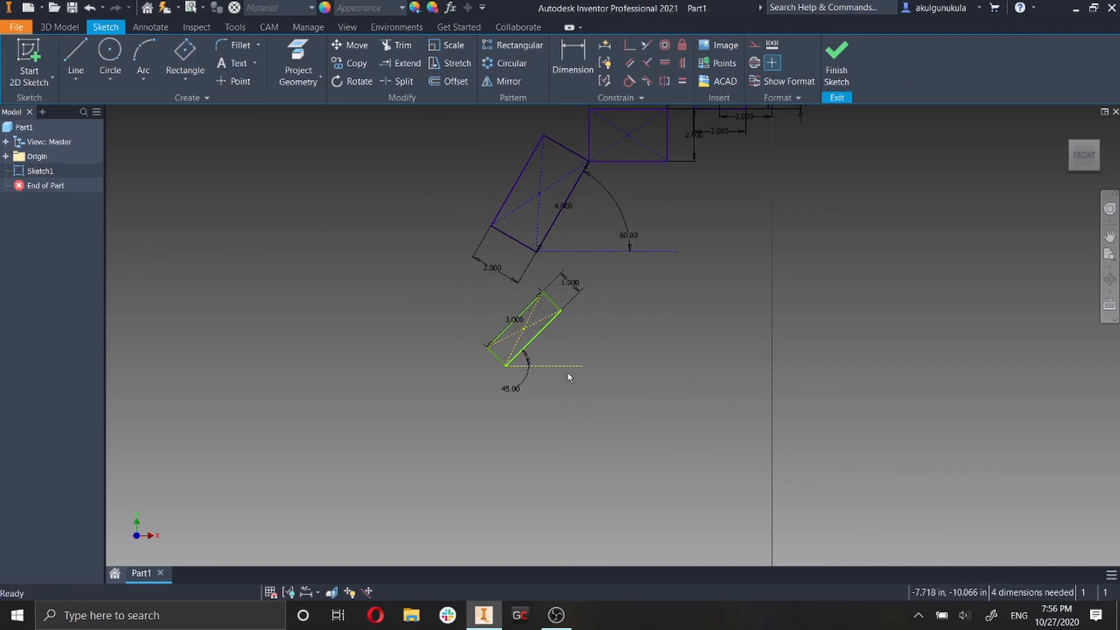